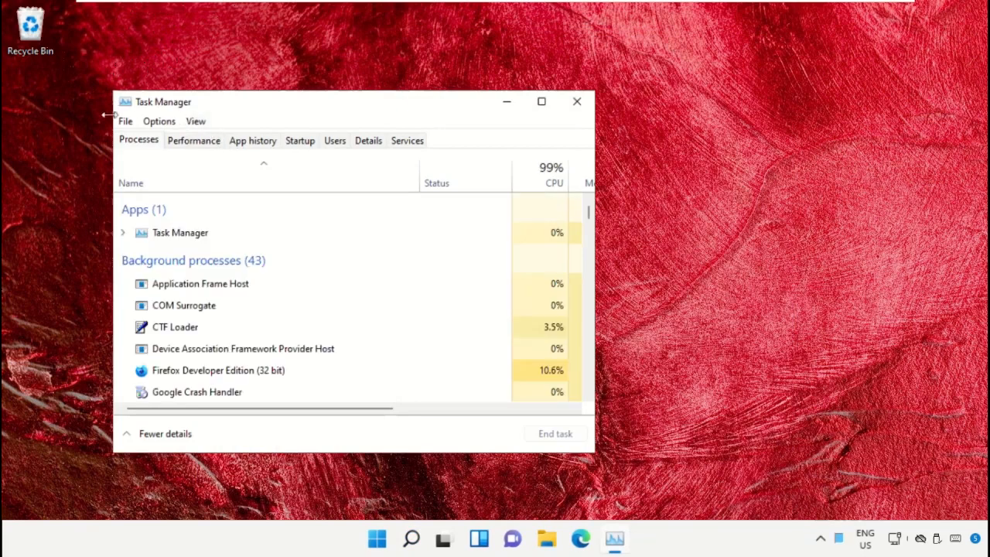
# Step: Start creating a new task in Task Manager and browse for its program file
pyautogui.click(125, 124)
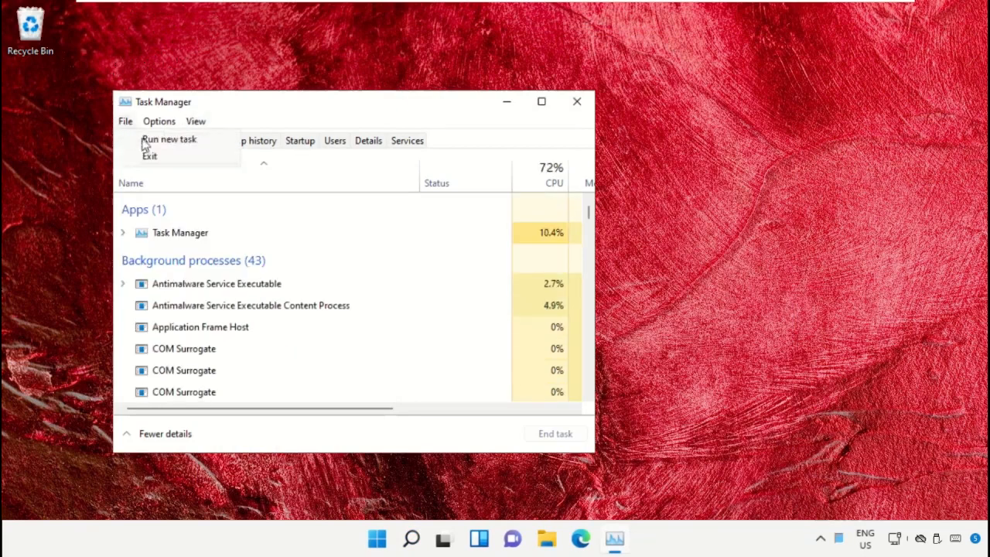
pyautogui.click(207, 142)
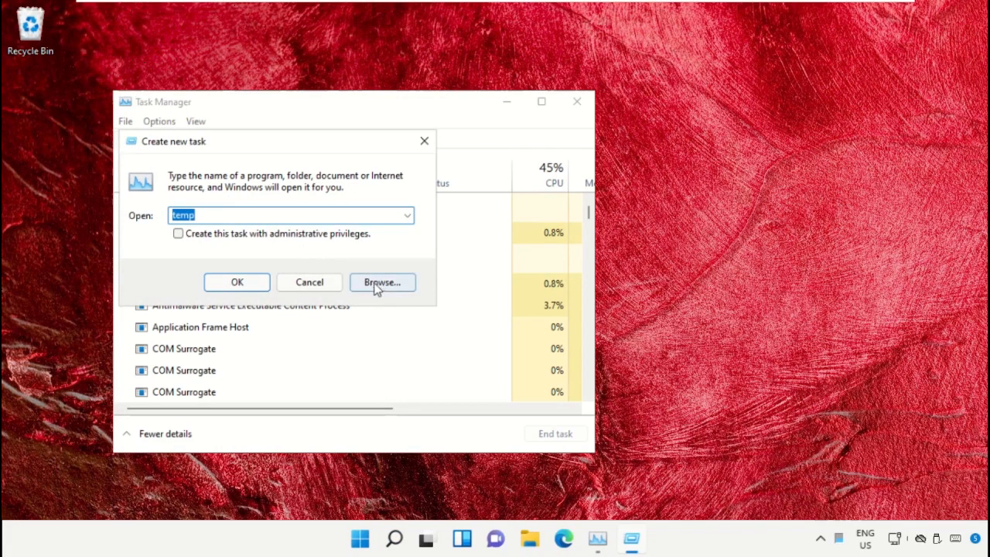
pyautogui.click(378, 283)
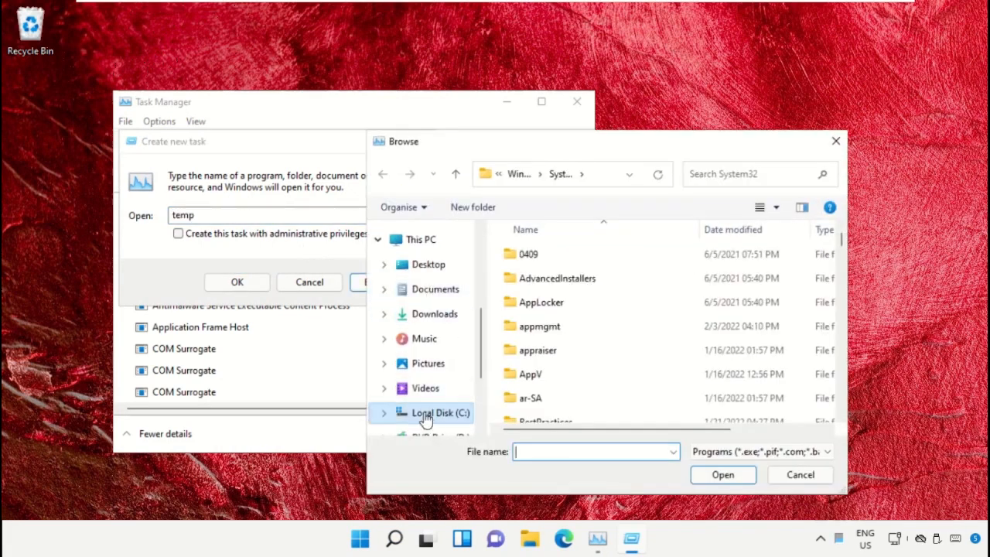
# Step: Go to This PC in the file browser and open Local Disk (C:)
pyautogui.scroll(-1, 430, 400)
pyautogui.click(430, 383)
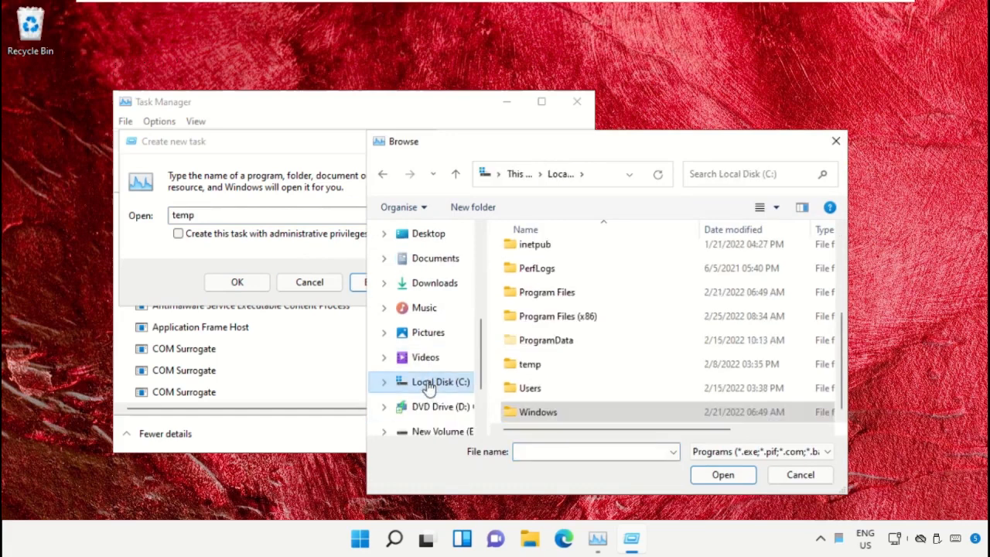
pyautogui.scroll(2, 430, 273)
pyautogui.click(429, 266)
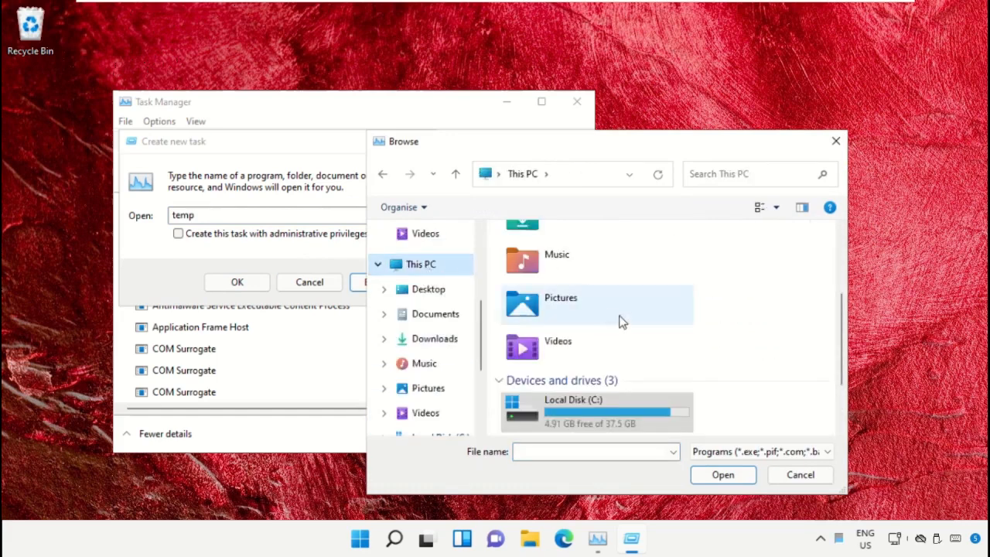
pyautogui.scroll(-2, 619, 320)
pyautogui.scroll(2, 568, 396)
pyautogui.scroll(-2, 637, 364)
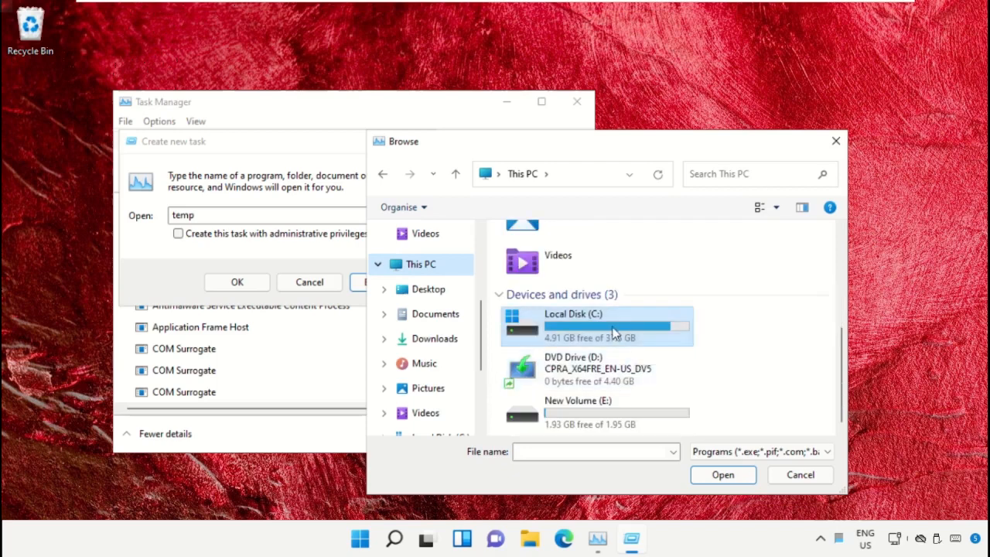
pyautogui.doubleClick(615, 331)
# Step: Open the Windows folder on the C: drive and its System32 subfolder
pyautogui.scroll(-2, 585, 283)
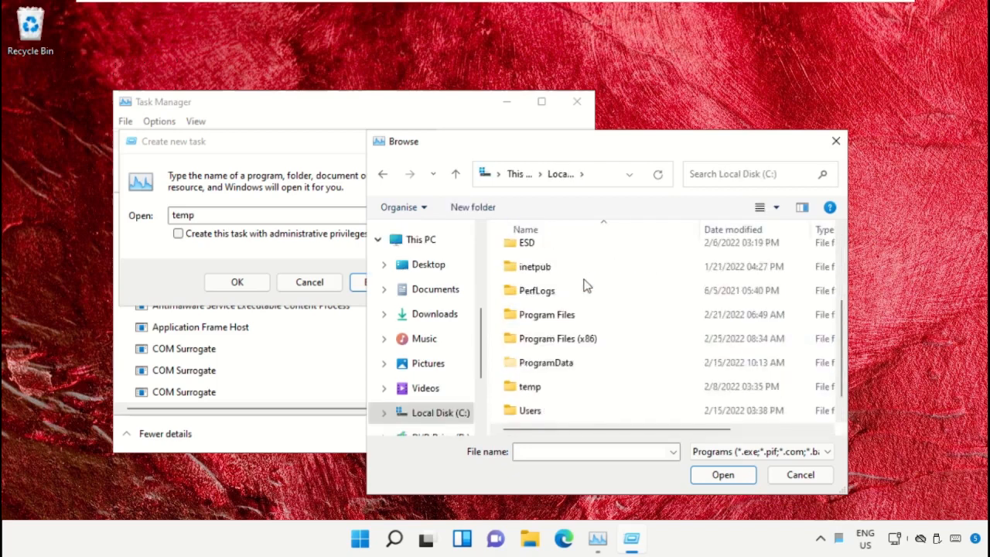
pyautogui.doubleClick(545, 414)
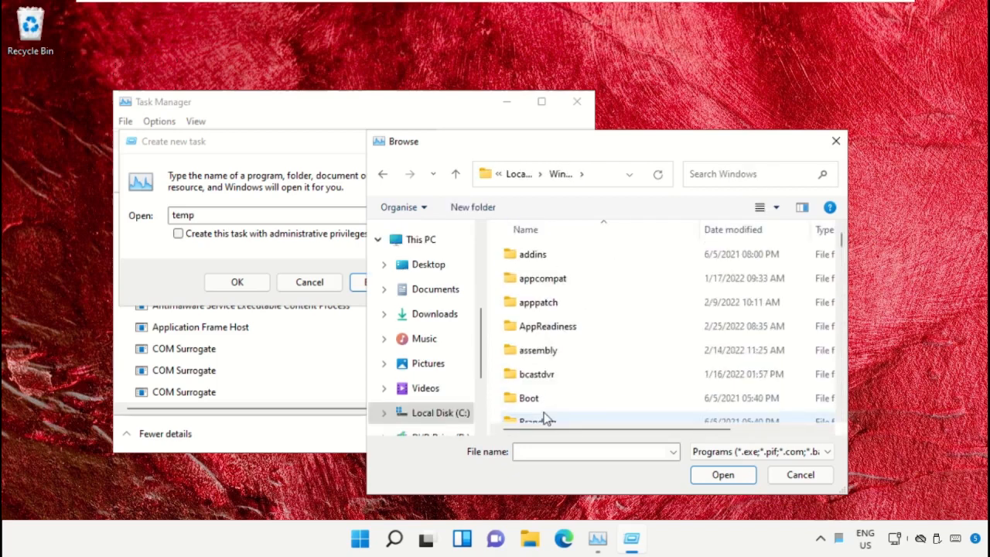
pyautogui.click(575, 284)
pyautogui.scroll(-13, 576, 294)
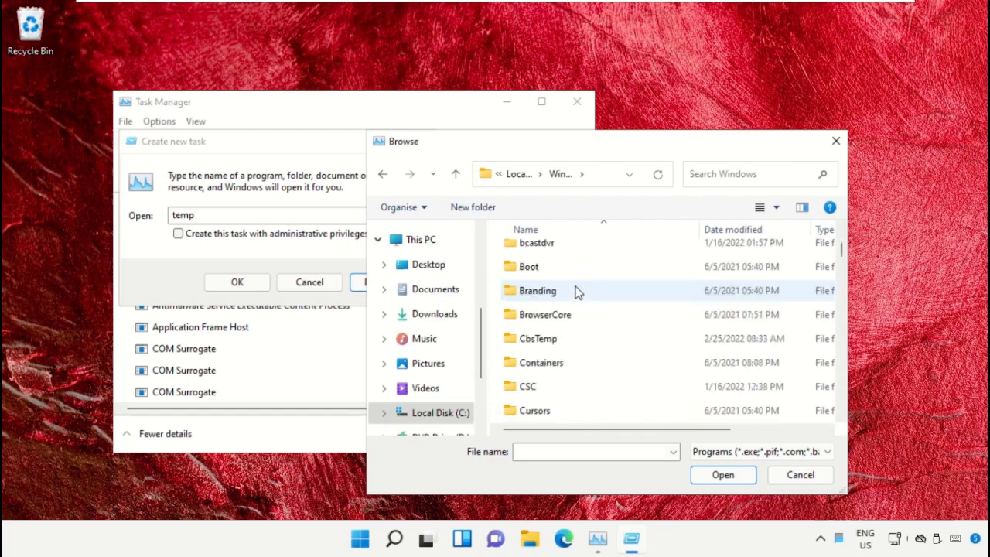
pyautogui.scroll(-6, 573, 359)
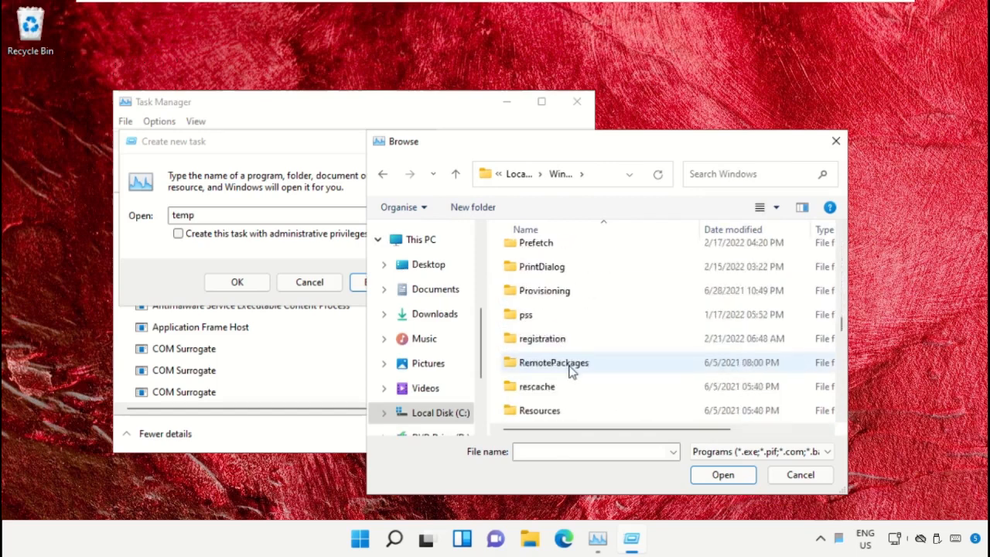
pyautogui.scroll(-1, 571, 371)
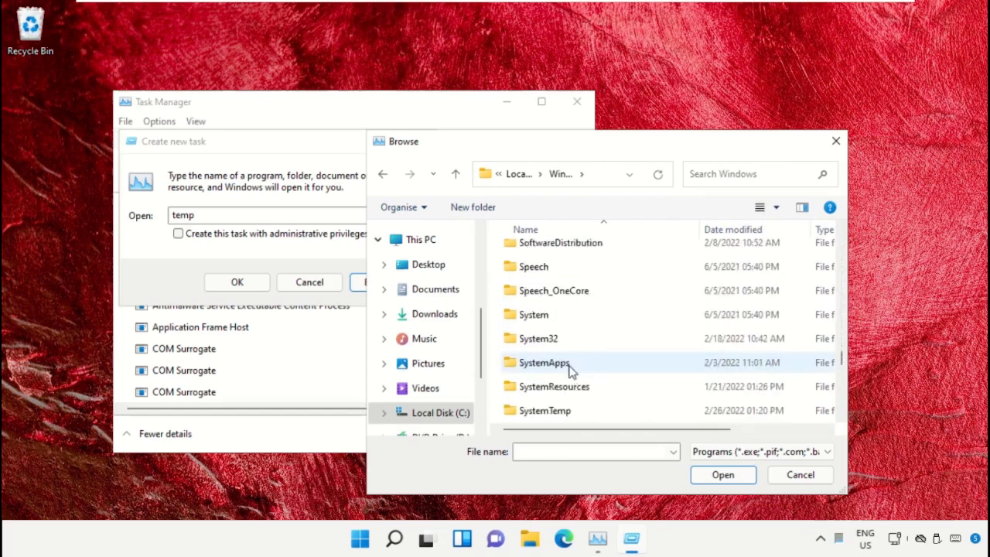
pyautogui.doubleClick(548, 337)
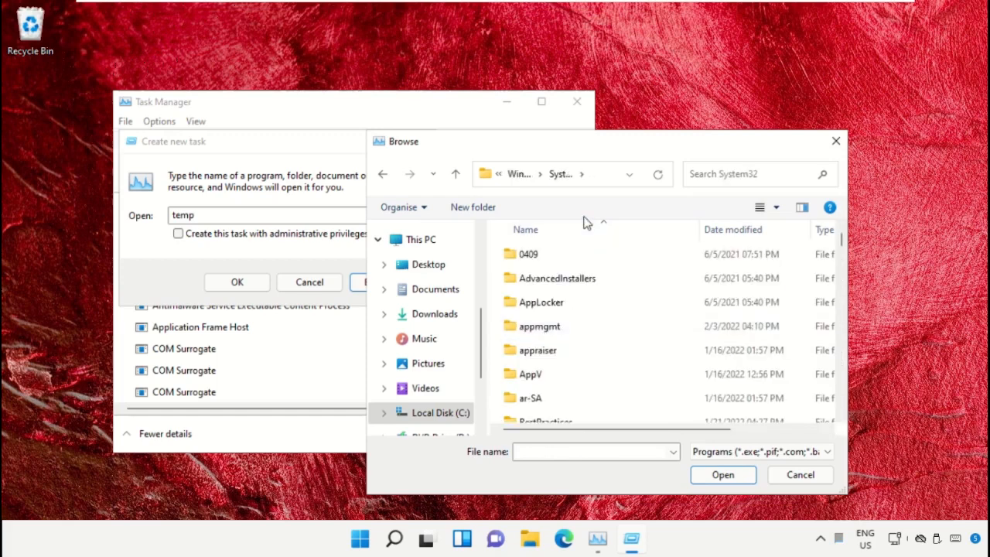
# Step: Find cmd.exe in the System32 folder and choose it as the program for the new task
pyautogui.scroll(-8, 584, 348)
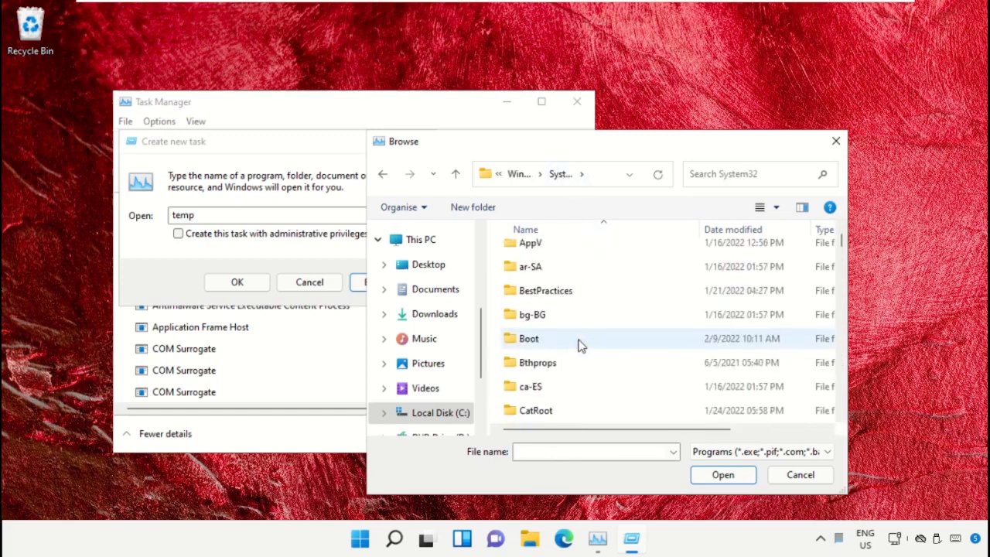
pyautogui.scroll(-7, 582, 341)
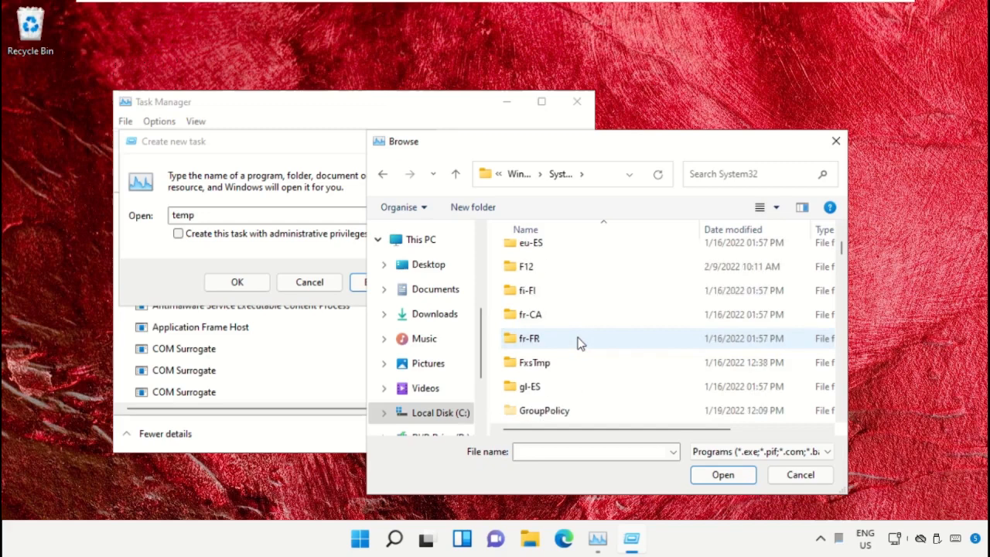
pyautogui.write('cmd')
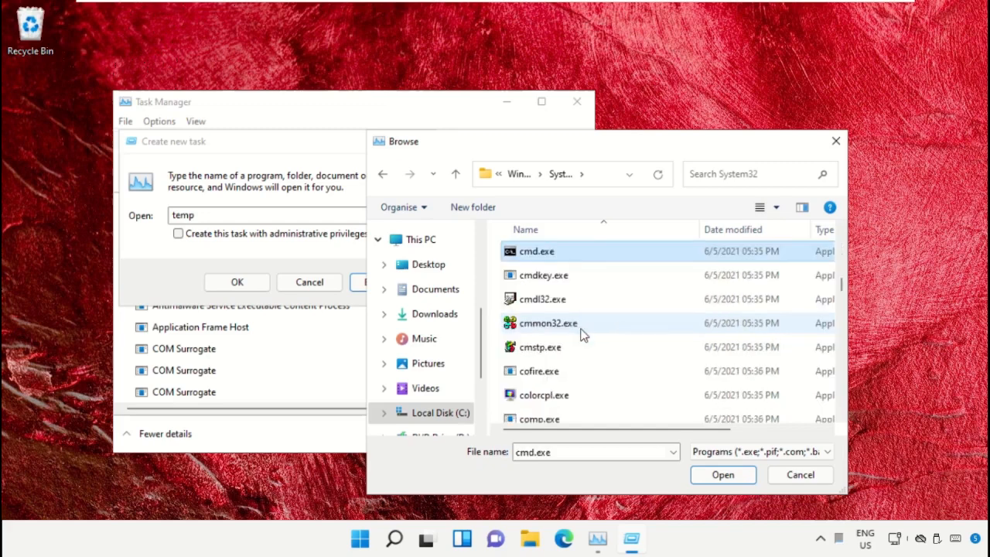
pyautogui.scroll(1, 569, 326)
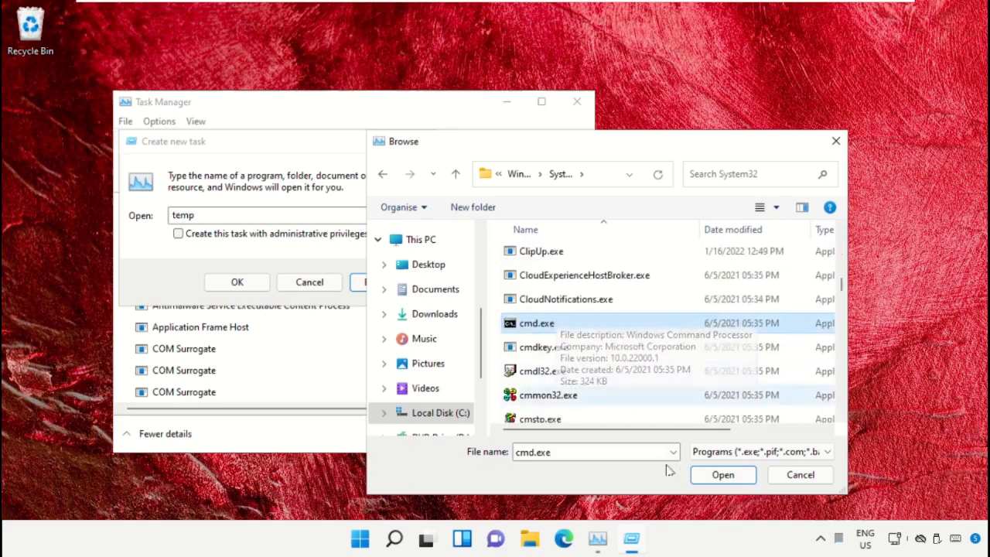
pyautogui.click(712, 474)
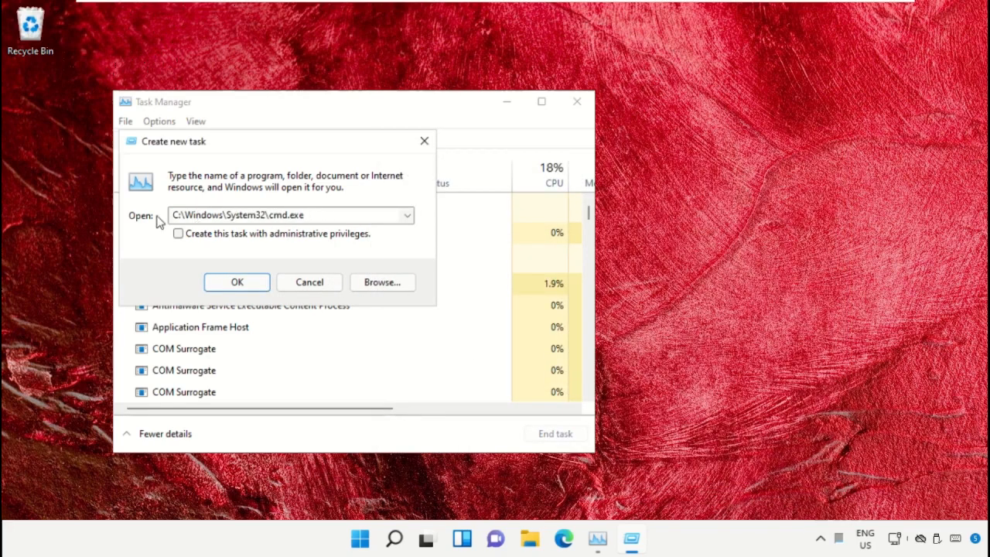
# Step: Run cmd.exe with administrative privileges, and minimize both Task Manager and the command window
pyautogui.click(178, 233)
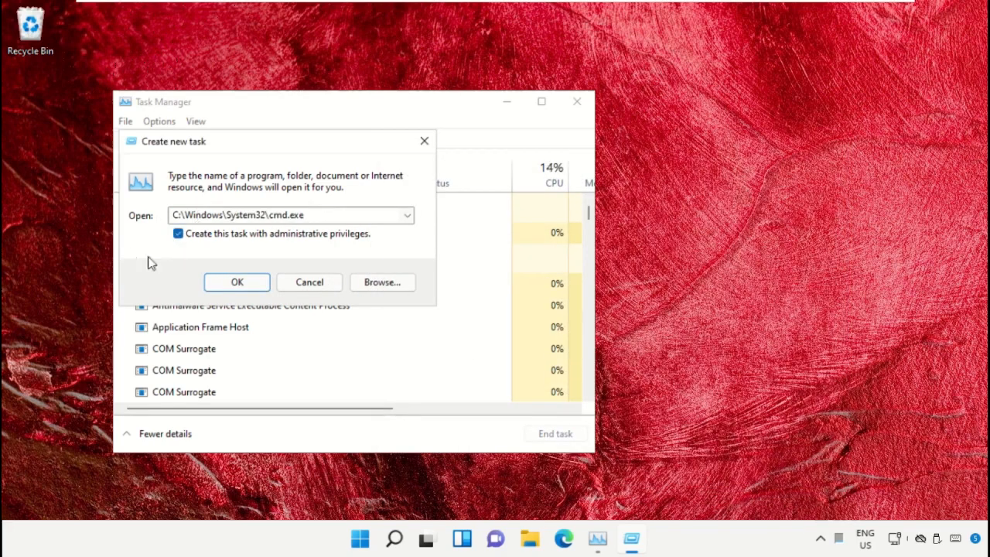
pyautogui.click(237, 283)
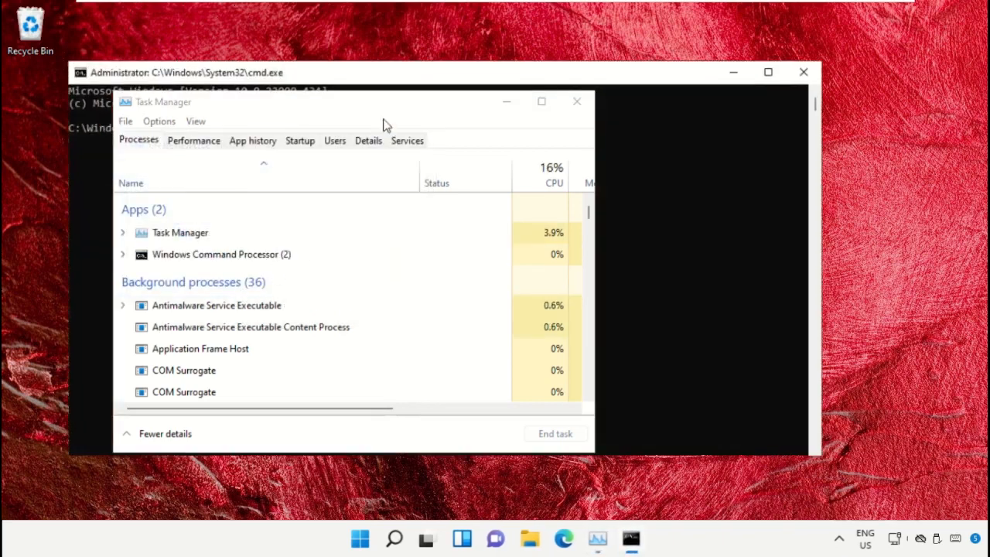
pyautogui.click(507, 105)
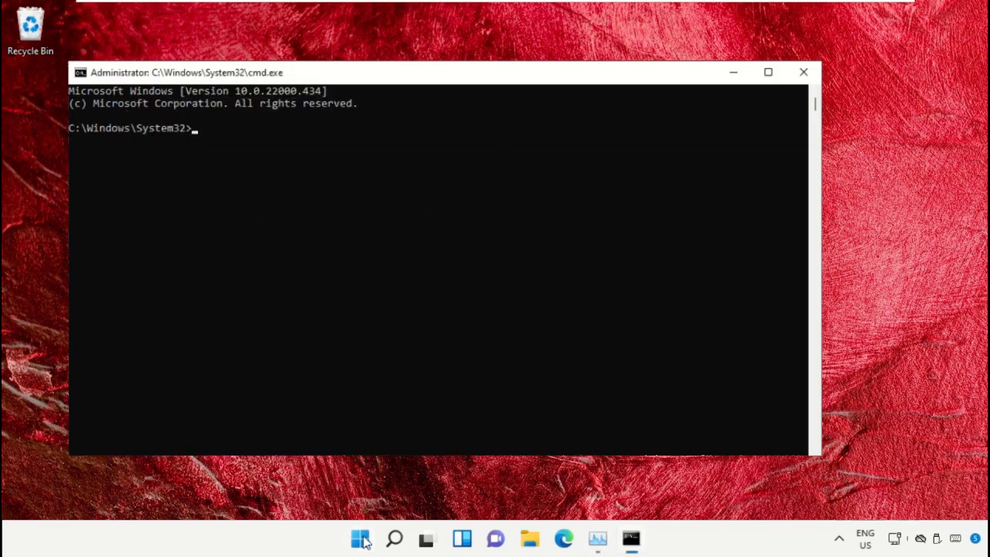
pyautogui.click(735, 74)
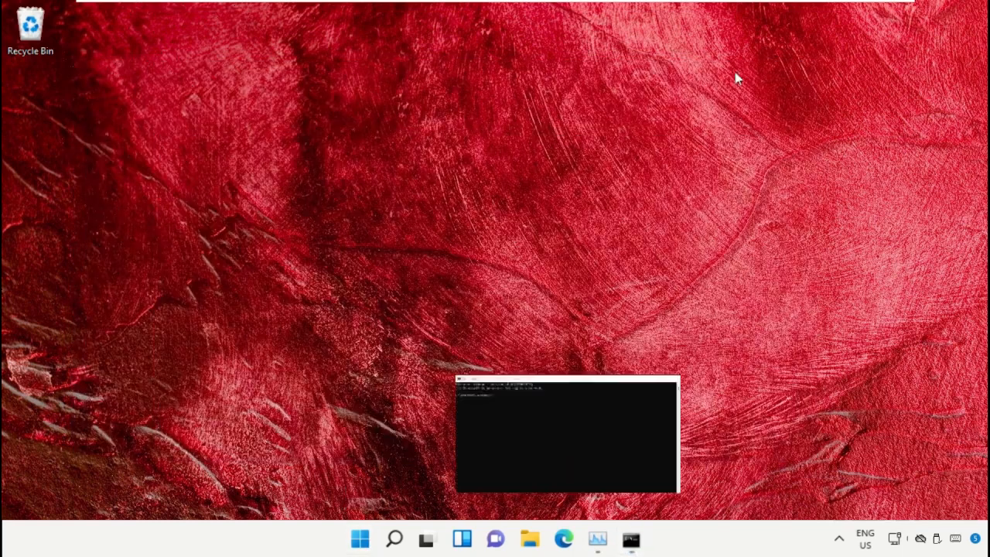
# Step: Launch Google Chrome and go to google.com
pyautogui.click(360, 539)
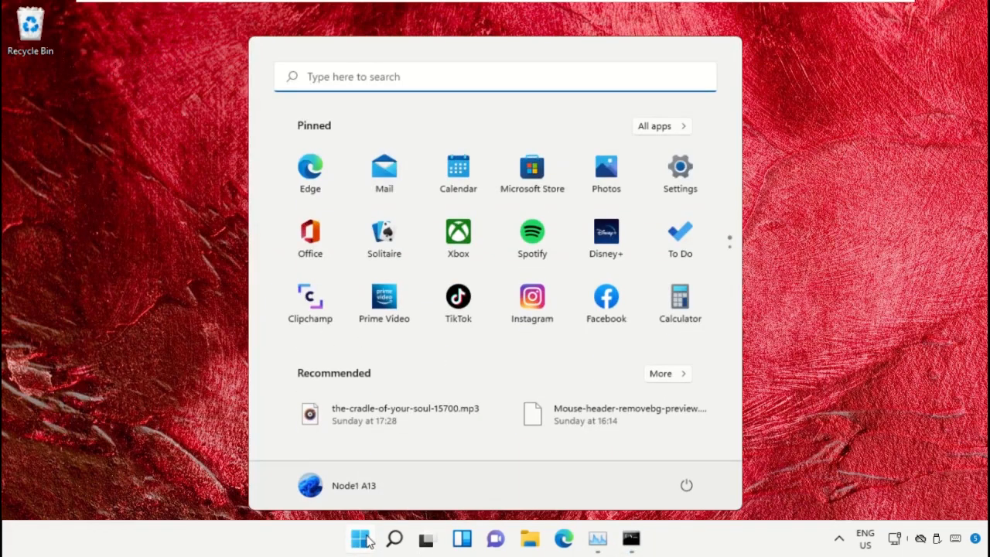
pyautogui.write('Chrome')
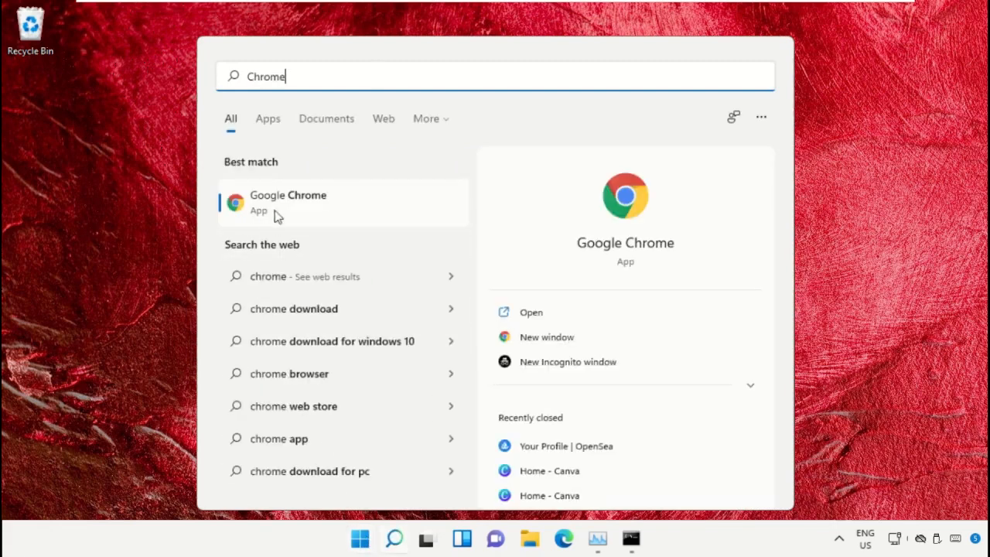
pyautogui.click(313, 208)
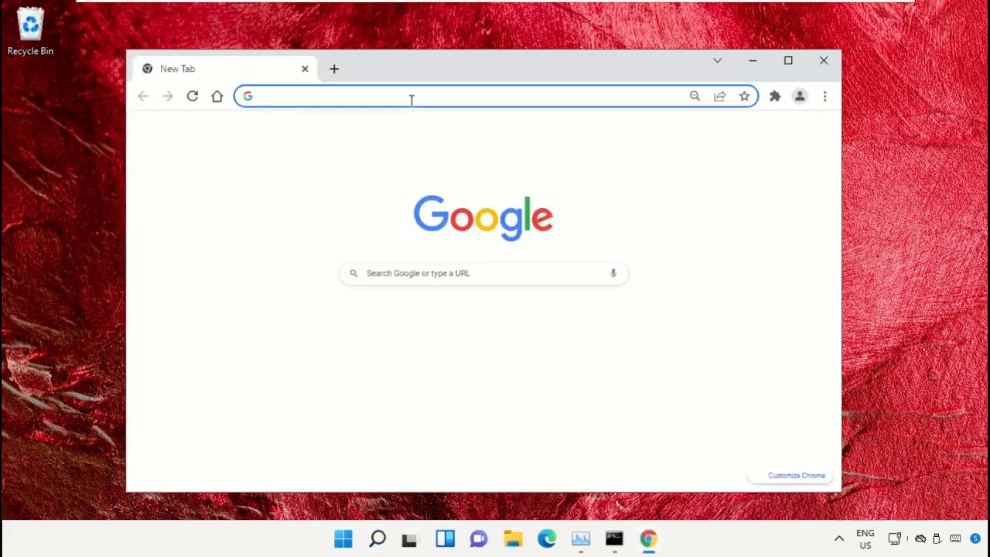
pyautogui.write('google.com')
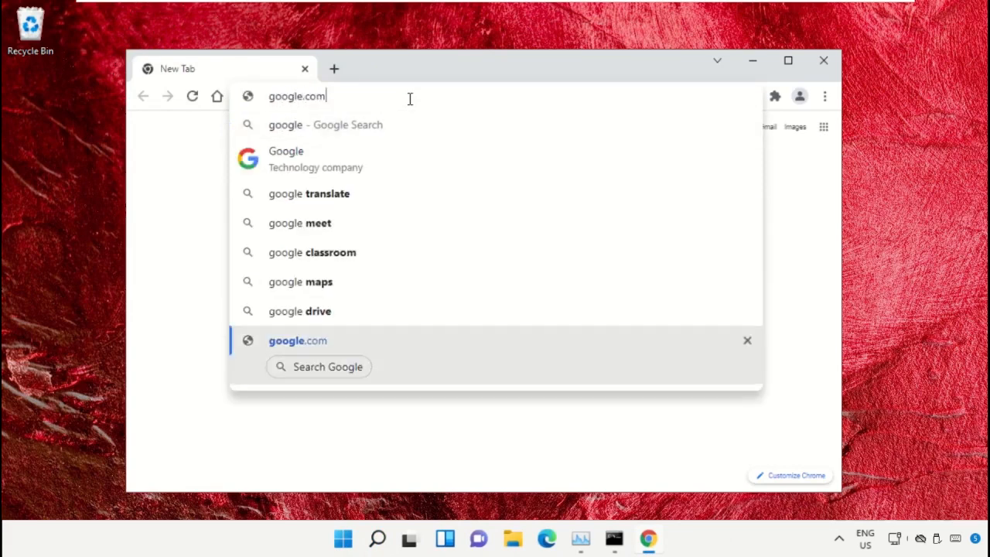
pyautogui.press('Return')
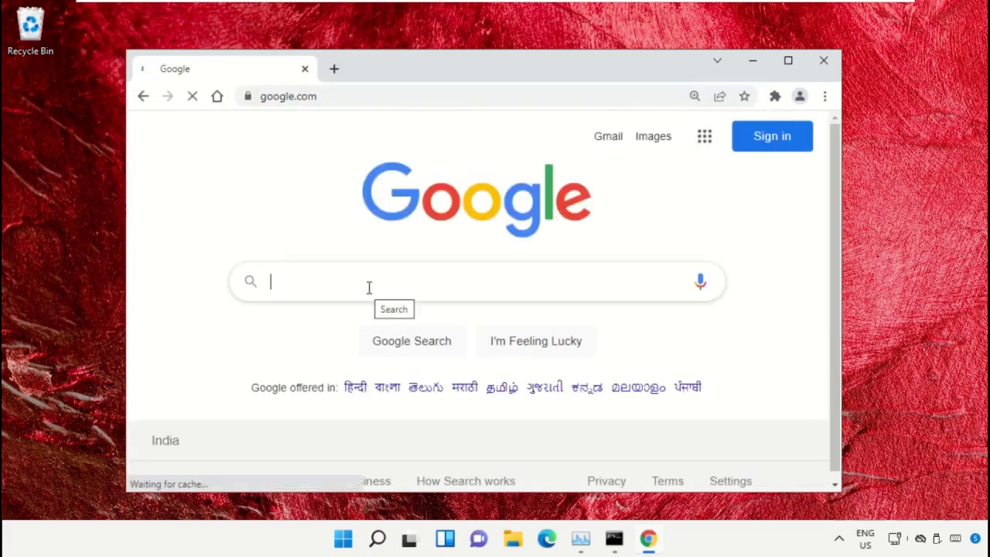
# Step: Search Google for "hows.tech windows commands" and open the Important Windows Commands page on Hows.tech
pyautogui.write('hows.tech')
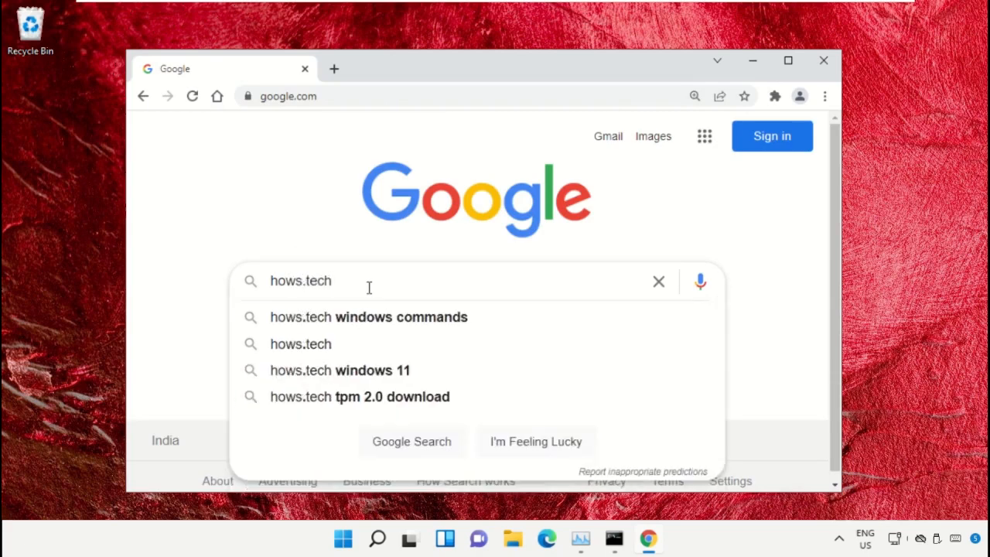
pyautogui.press('Down')
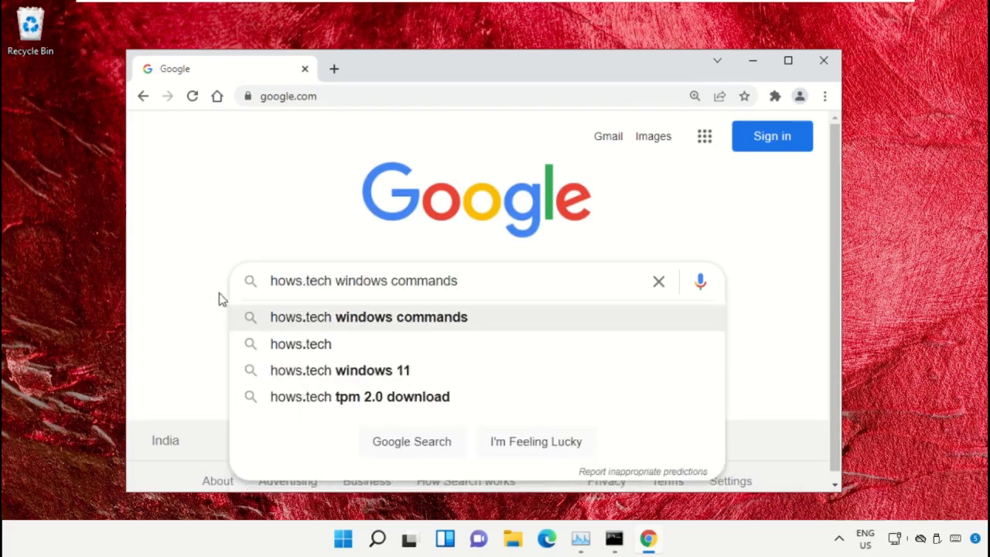
pyautogui.press('Return')
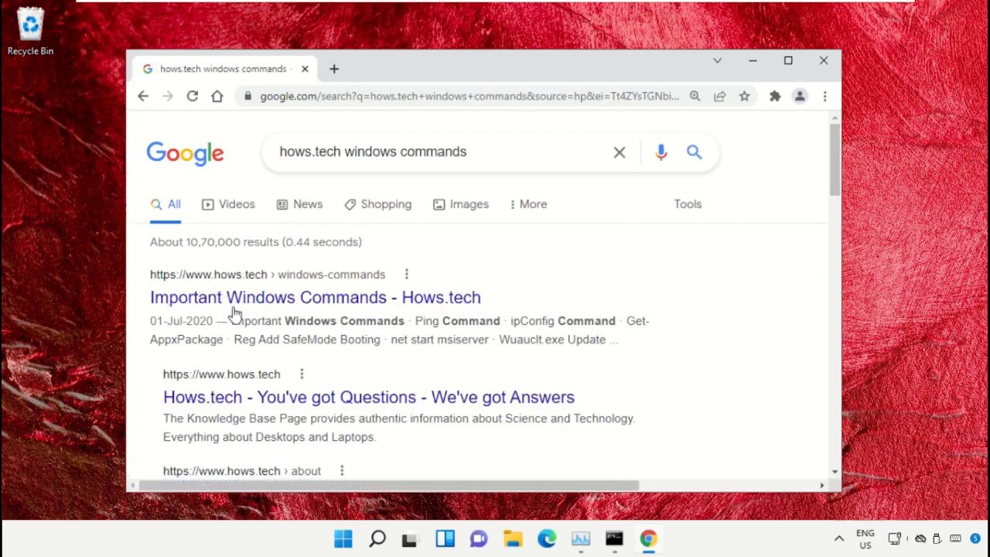
pyautogui.click(239, 304)
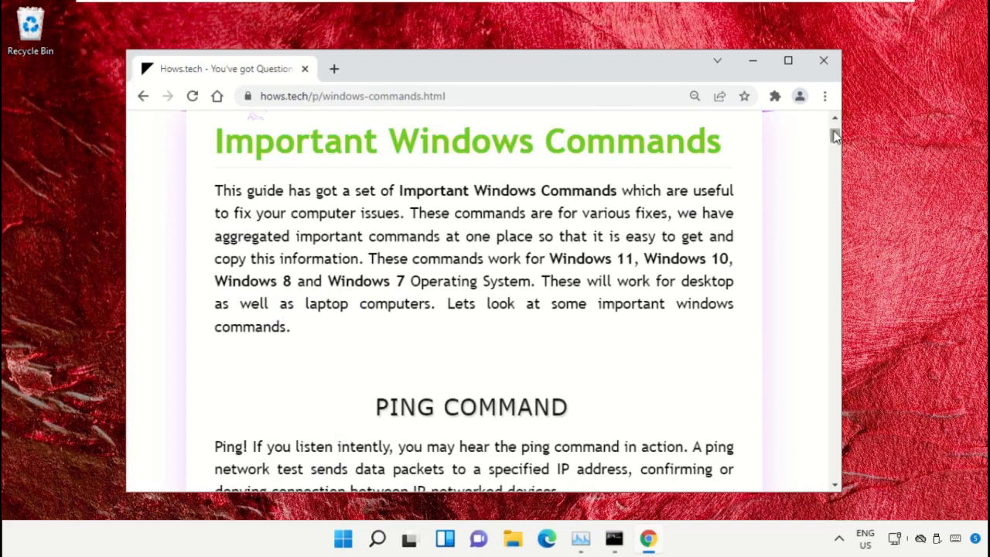
# Step: Find Command 12, sfc /scanfile=c:\windows\system32\ieframe.dll, on the Important Windows Commands page and copy it
pyautogui.tripleClick(205, 157)
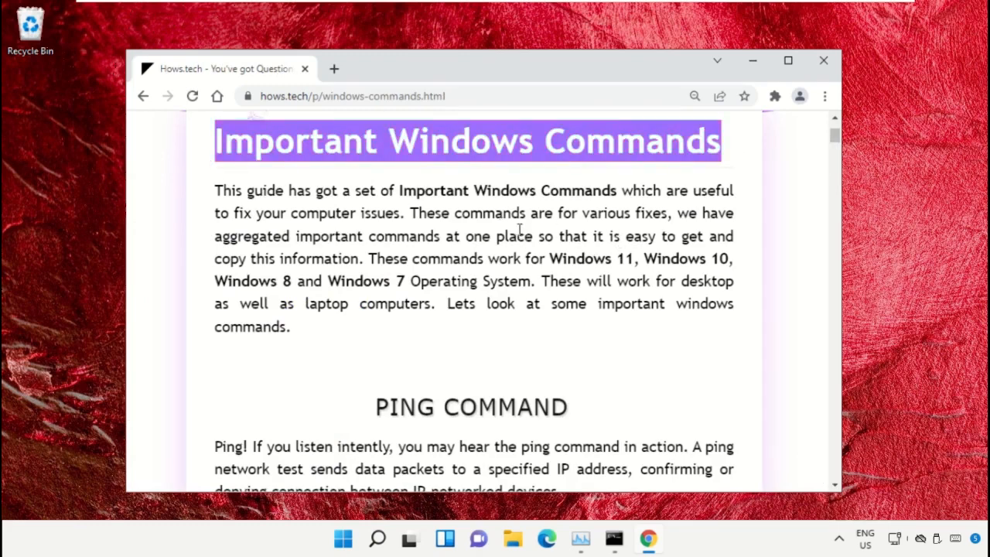
pyautogui.click(551, 230)
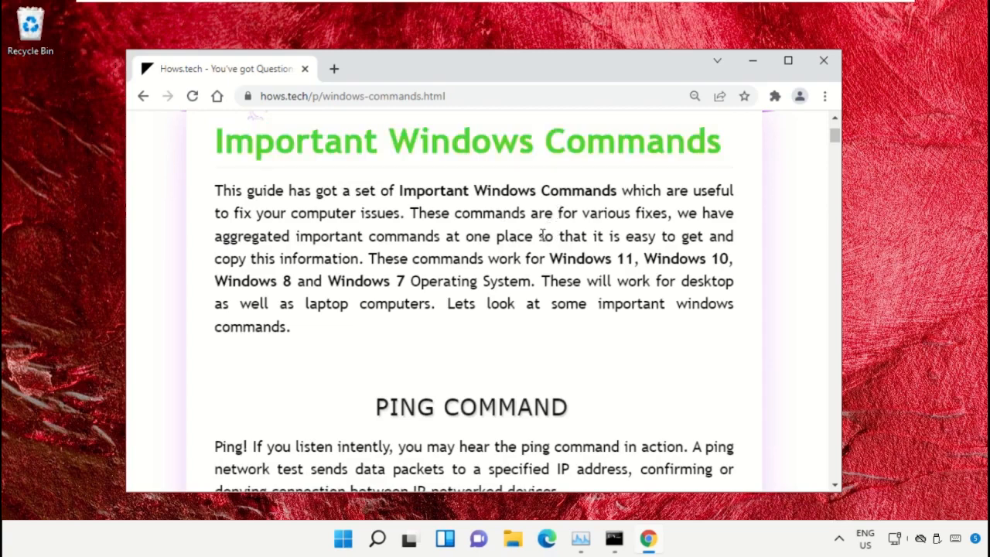
pyautogui.scroll(-10, 543, 234)
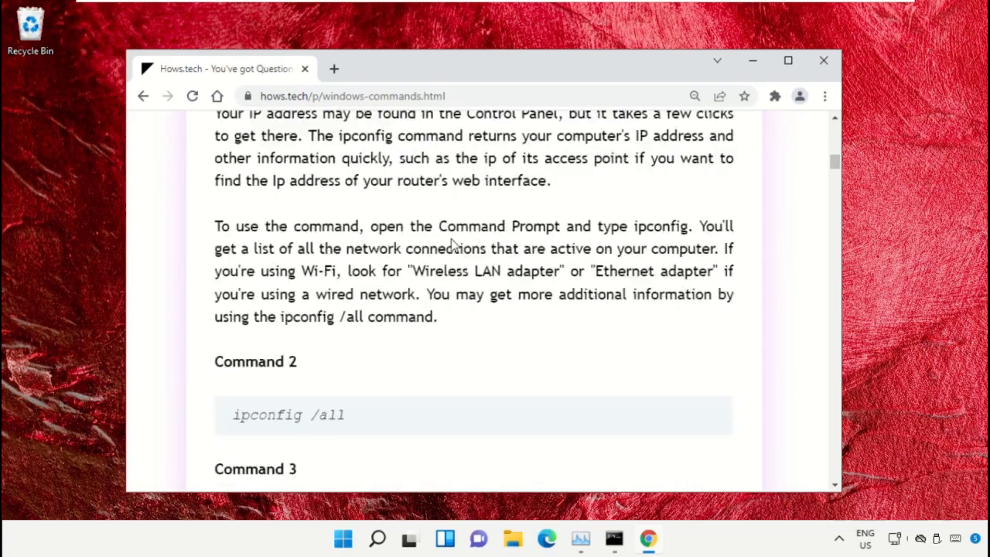
pyautogui.scroll(-15, 455, 244)
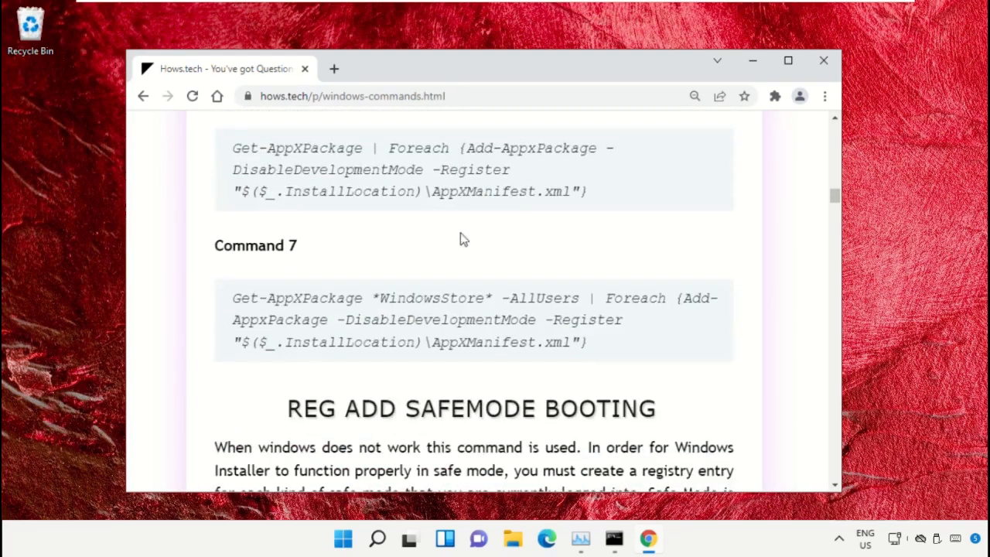
pyautogui.scroll(-15, 461, 239)
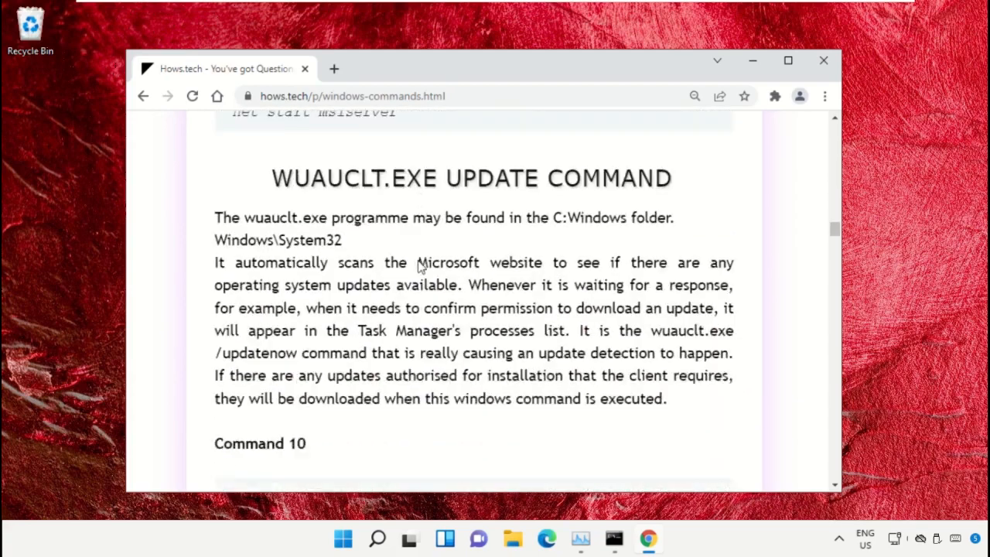
pyautogui.scroll(-7, 420, 267)
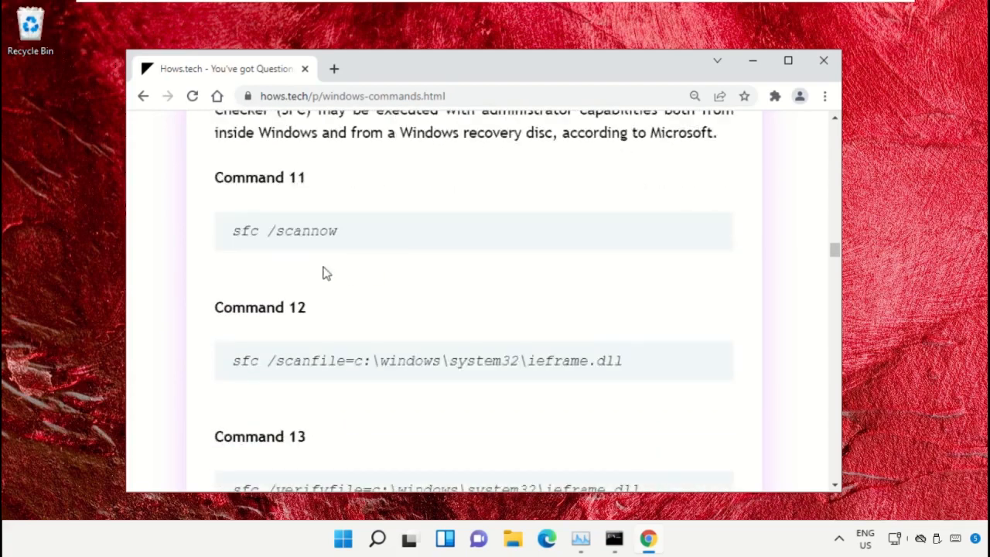
pyautogui.scroll(-1, 324, 275)
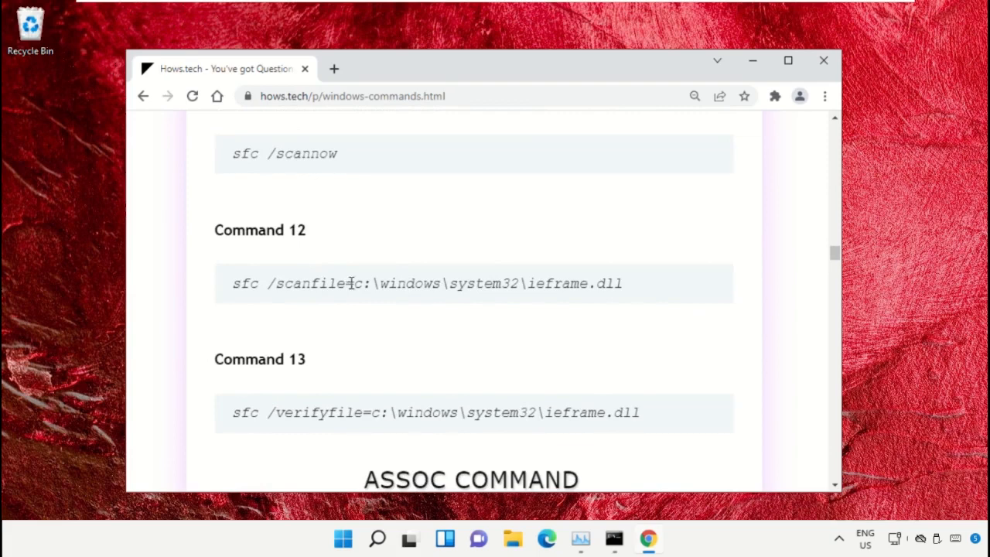
pyautogui.tripleClick(351, 283)
pyautogui.click(584, 322)
pyautogui.tripleClick(393, 283)
pyautogui.rightClick(392, 283)
pyautogui.click(432, 300)
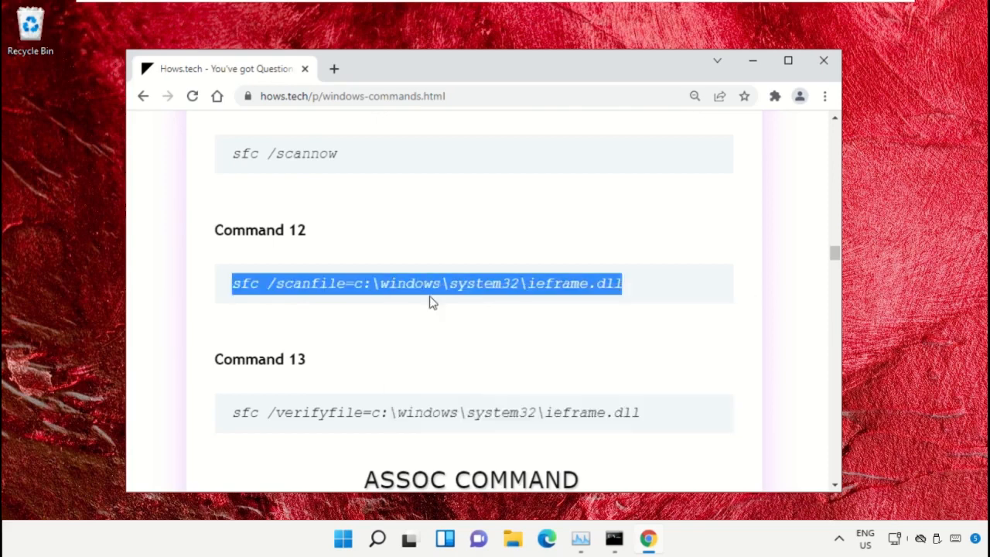
# Step: Switch to the administrator Command Prompt and run the copied sfc /scanfile=c:\windows\system32\ieframe.dll command
pyautogui.click(614, 541)
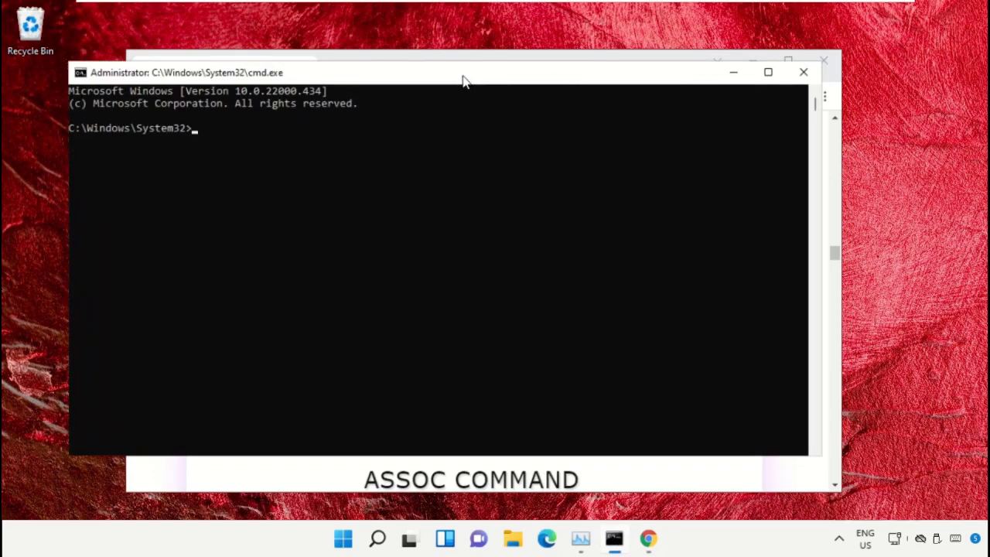
pyautogui.moveTo(463, 81); pyautogui.dragTo(499, 103)
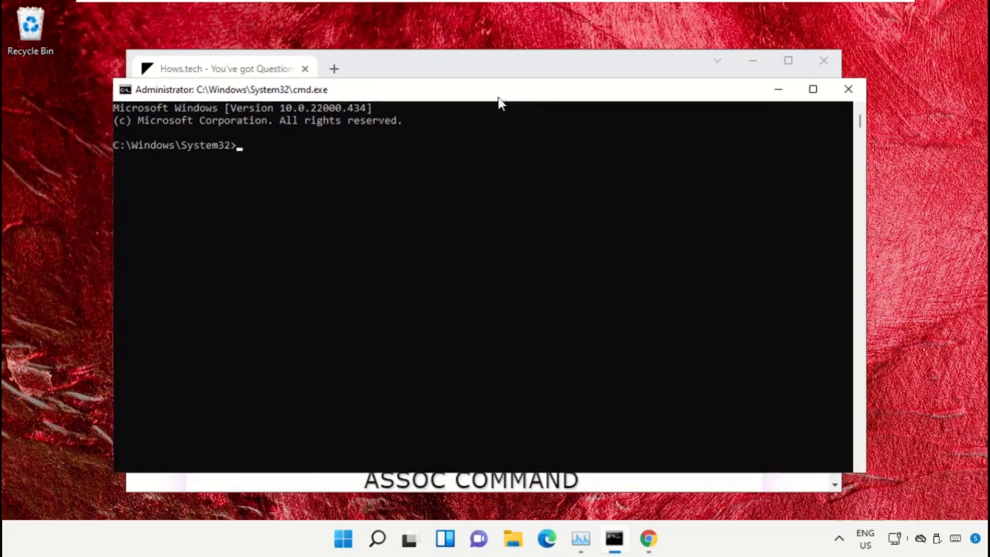
pyautogui.hotkey('ctrl', 'v')
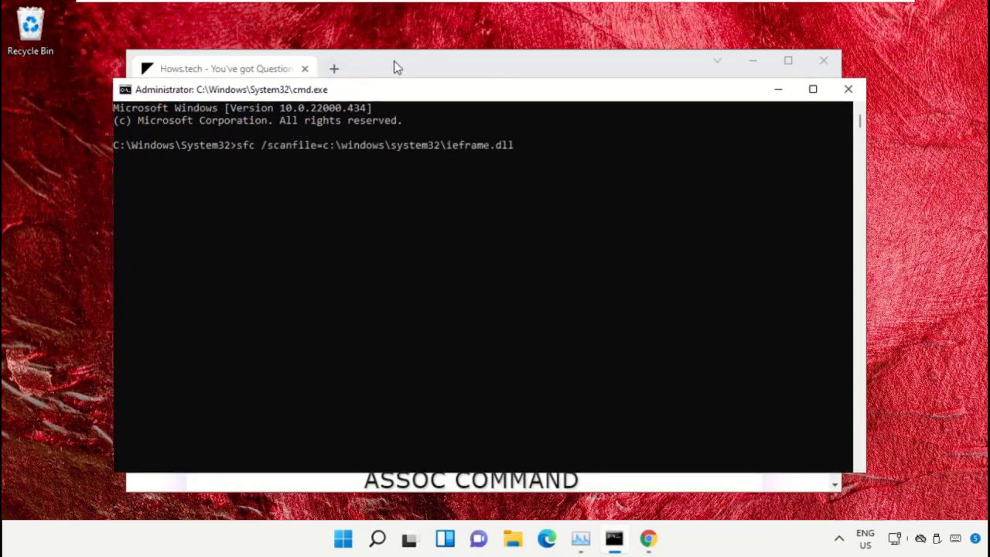
pyautogui.press('Return')
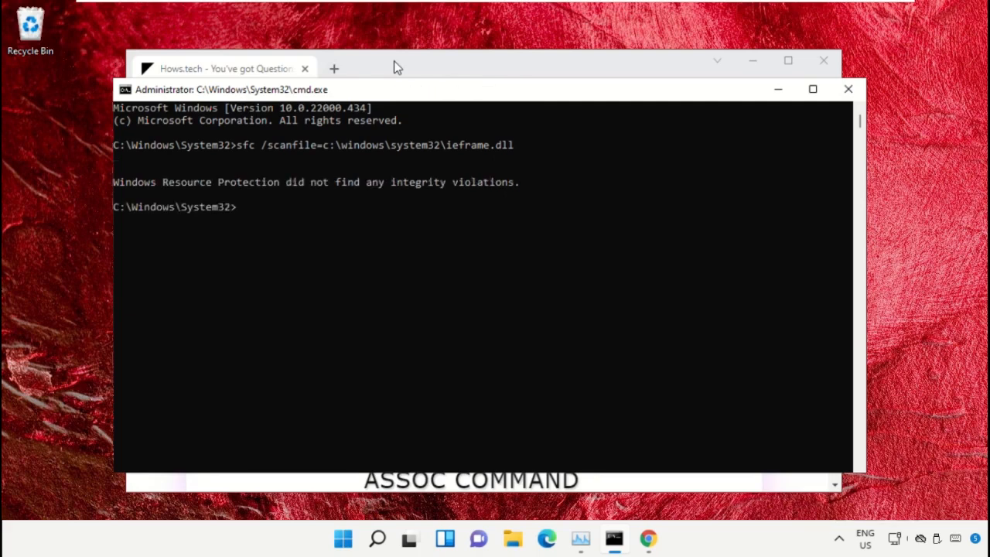
# Step: Return to the commands page in Chrome and copy Command 13, sfc /verifyfile=c:\windows\system32\ieframe.dll
pyautogui.click(396, 67)
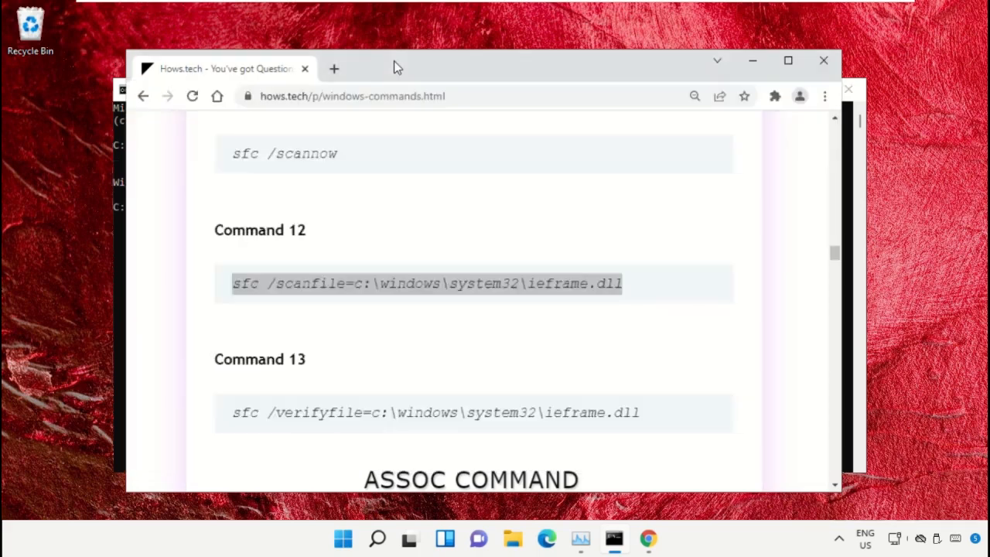
pyautogui.scroll(-2, 363, 206)
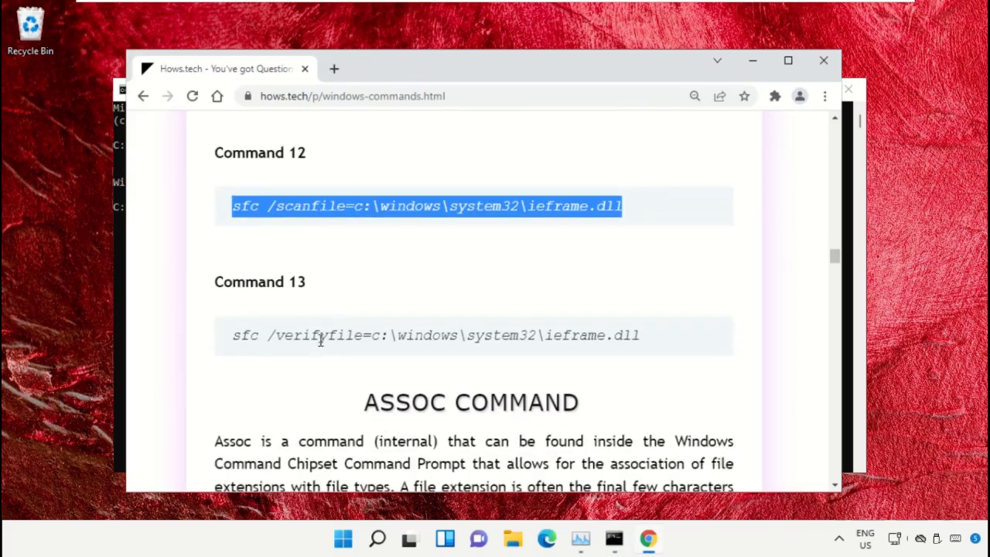
pyautogui.tripleClick(321, 340)
pyautogui.rightClick(338, 342)
pyautogui.click(387, 355)
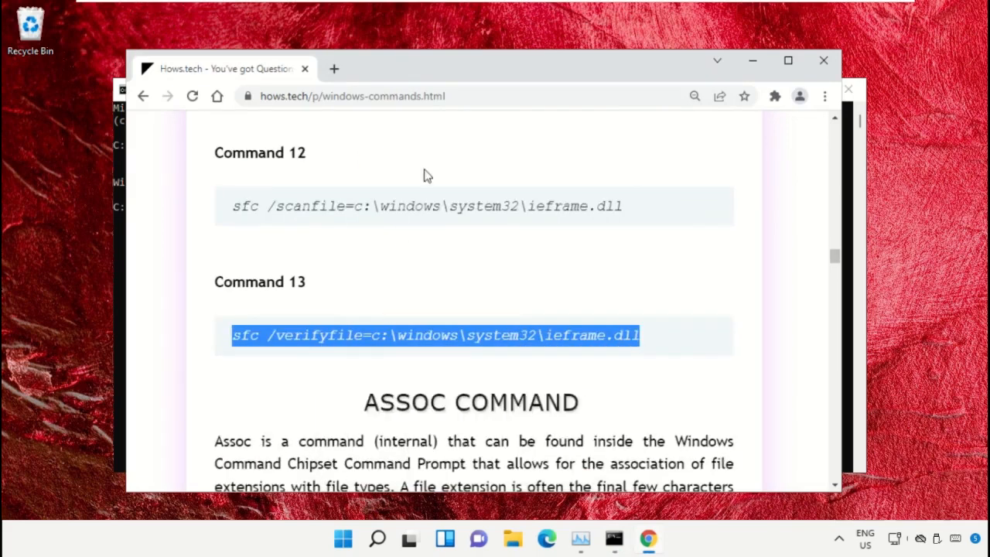
# Step: Run the copied sfc /verifyfile=c:\windows\system32\ieframe.dll command in the administrator Command Prompt
pyautogui.click(612, 541)
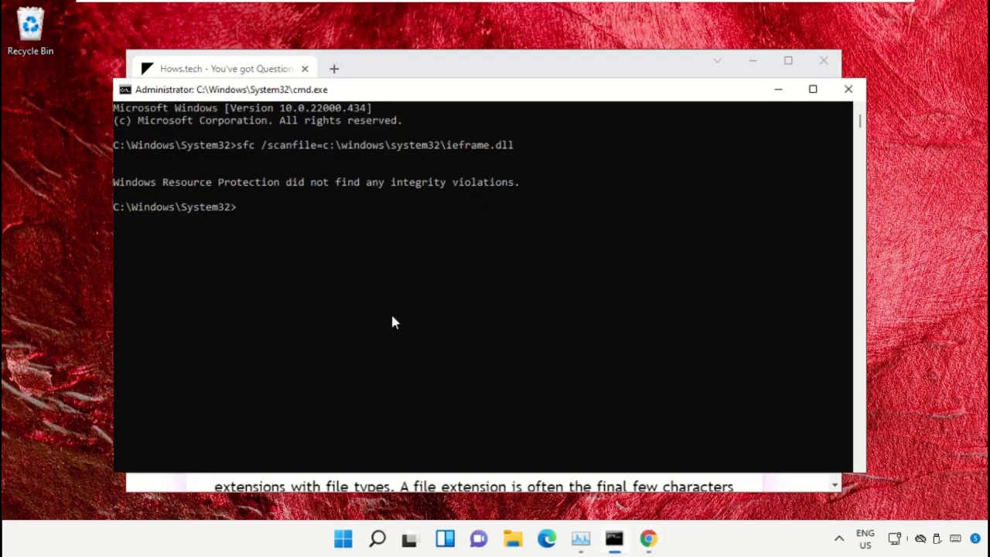
pyautogui.rightClick(287, 242)
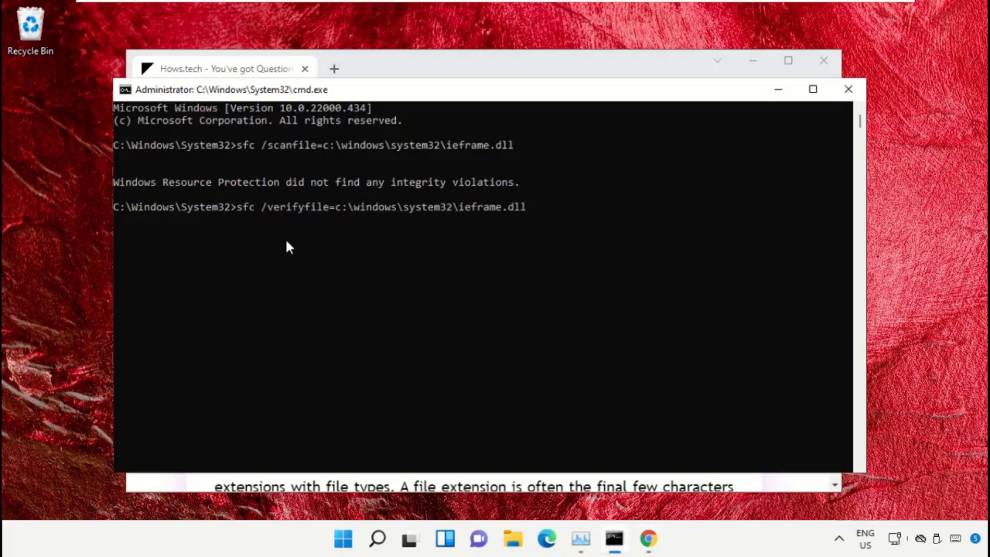
pyautogui.press('Return')
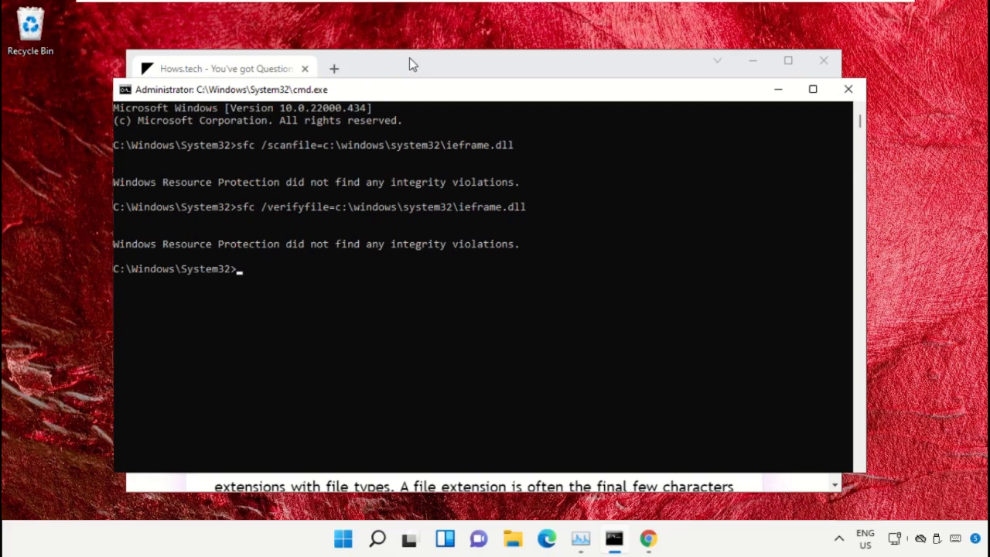
# Step: Close the Command Prompt and minimize the Chrome window
pyautogui.click(848, 90)
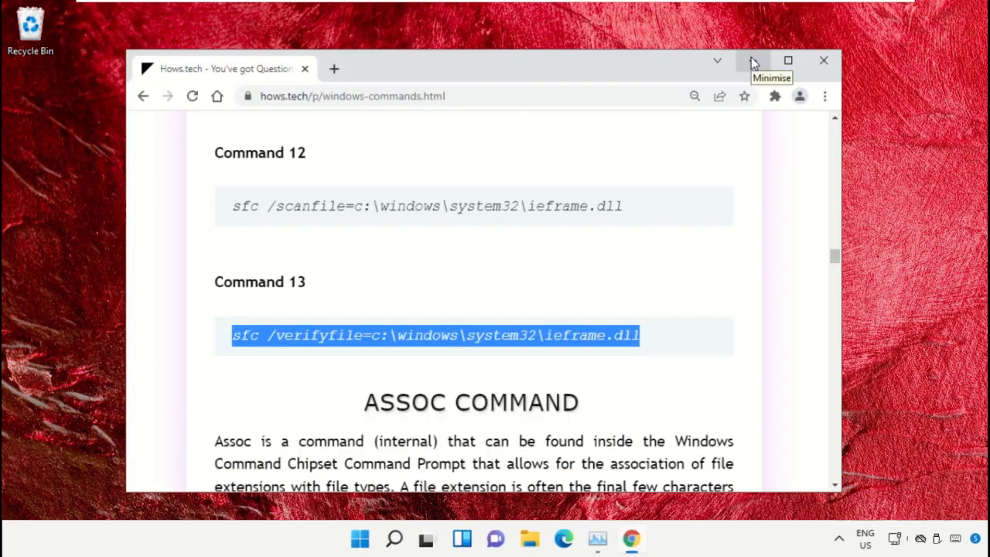
pyautogui.click(754, 62)
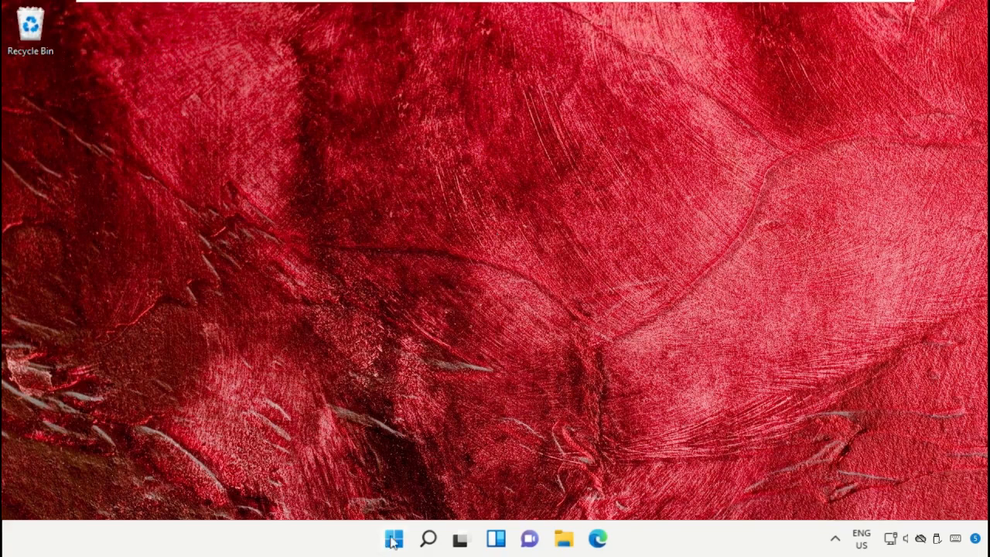
# Step: Search Windows for Registry Editor, launch it, and allow it to make changes to the device
pyautogui.click(428, 538)
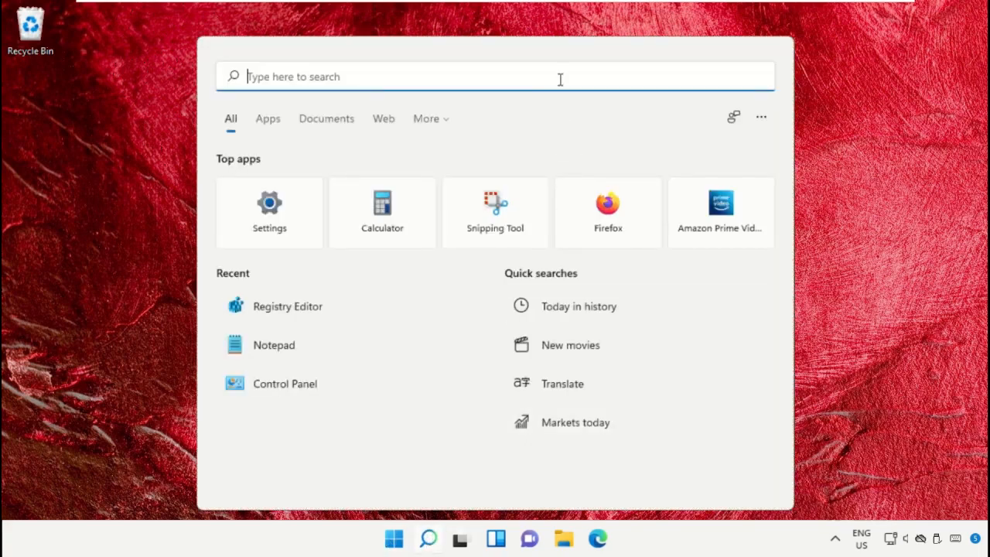
pyautogui.write('Registry Editor')
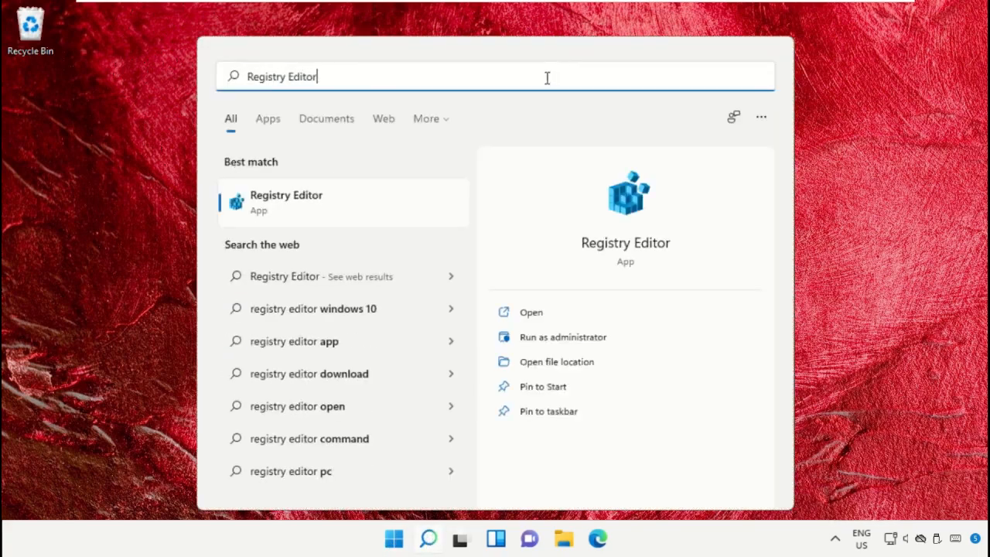
pyautogui.click(347, 203)
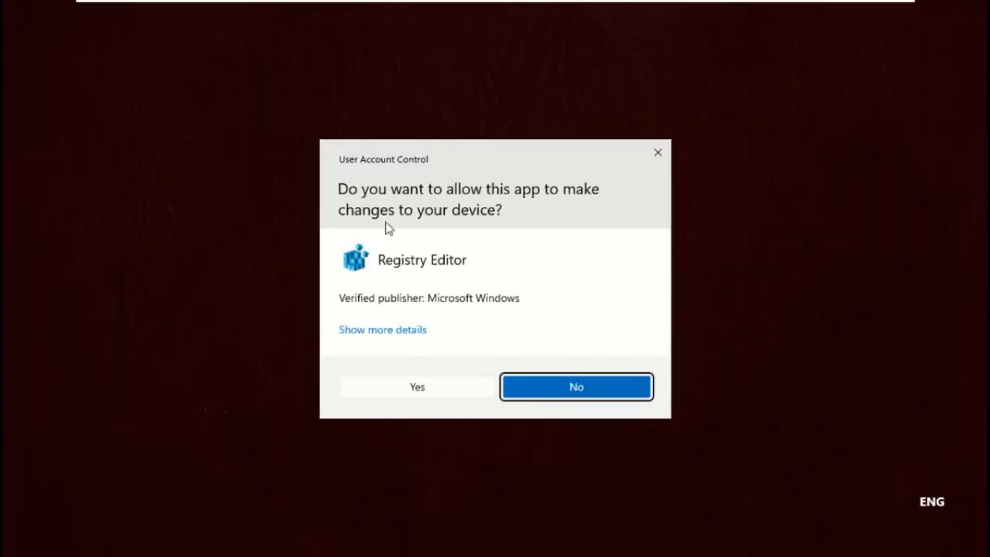
pyautogui.click(422, 390)
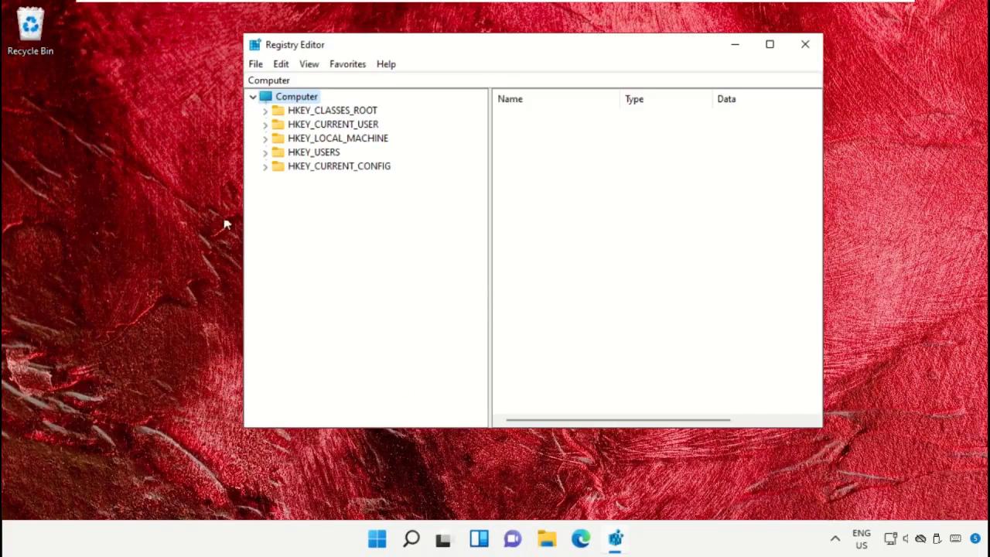
# Step: Go to the registry key HKEY_LOCAL_MACHINE\SYSTEM\ControlSet001\Services\Ndu
pyautogui.click(276, 140)
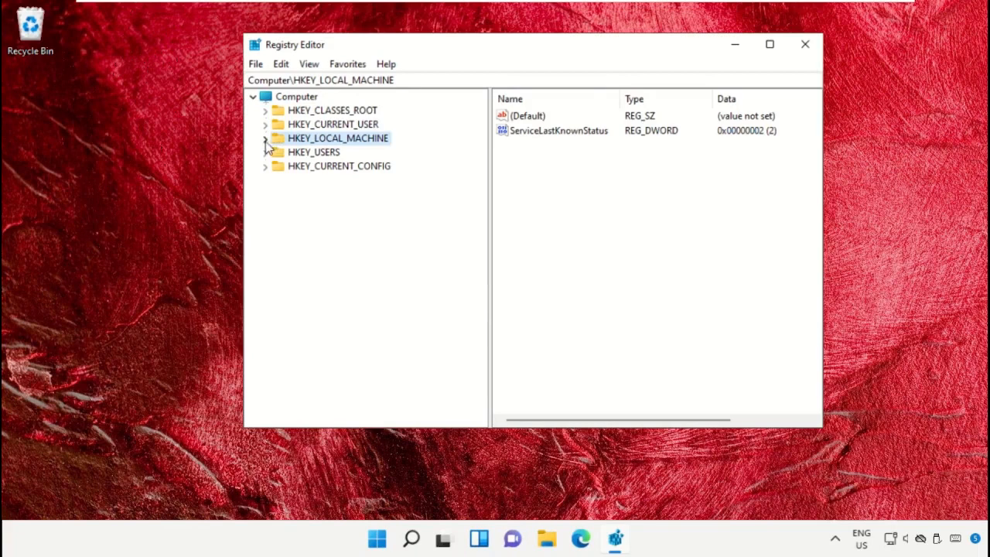
pyautogui.click(266, 139)
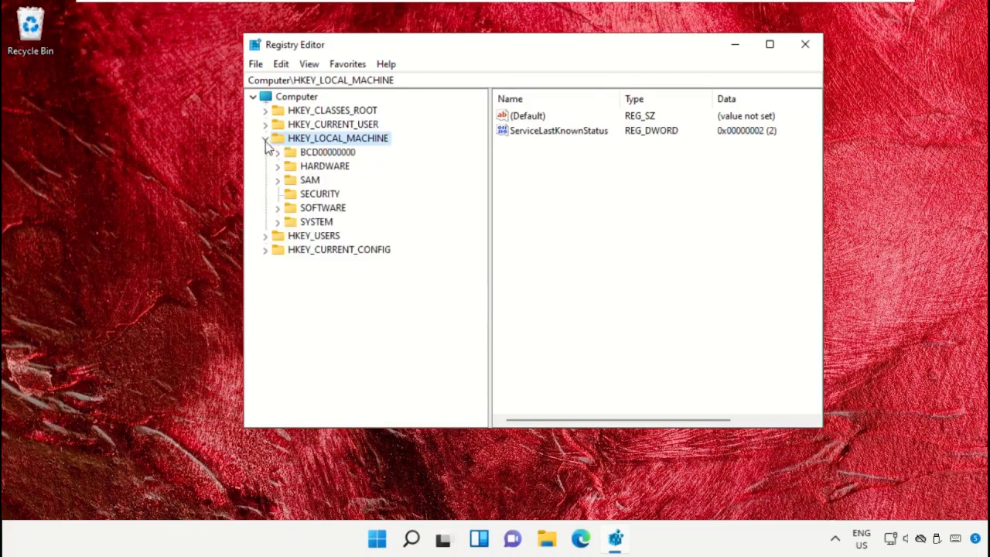
pyautogui.click(314, 224)
pyautogui.click(278, 223)
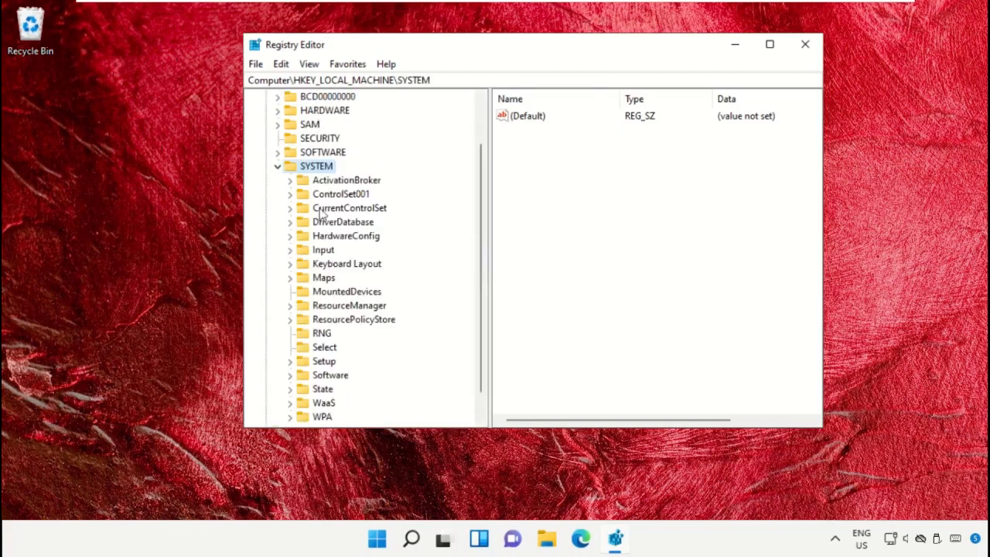
pyautogui.click(324, 195)
pyautogui.click(290, 196)
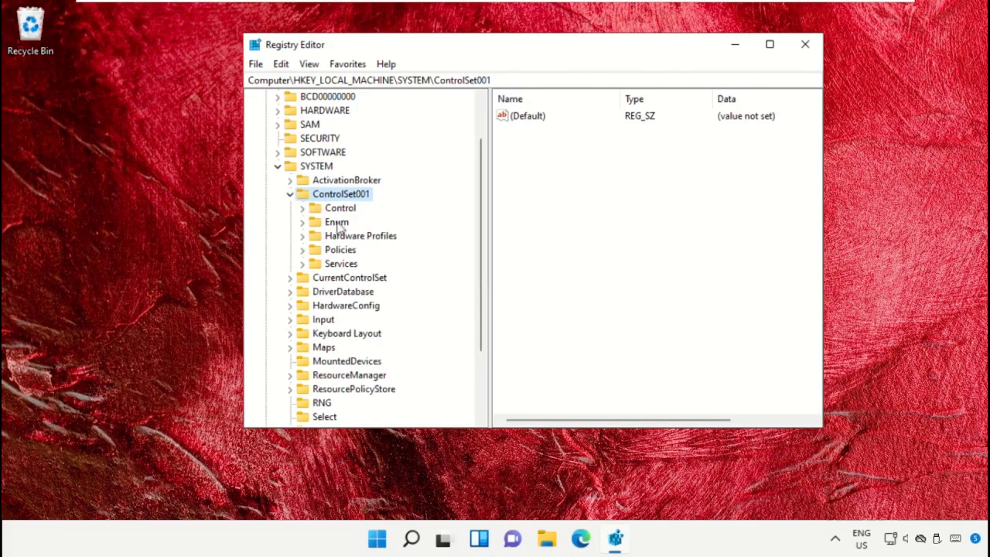
pyautogui.click(338, 265)
pyautogui.click(302, 264)
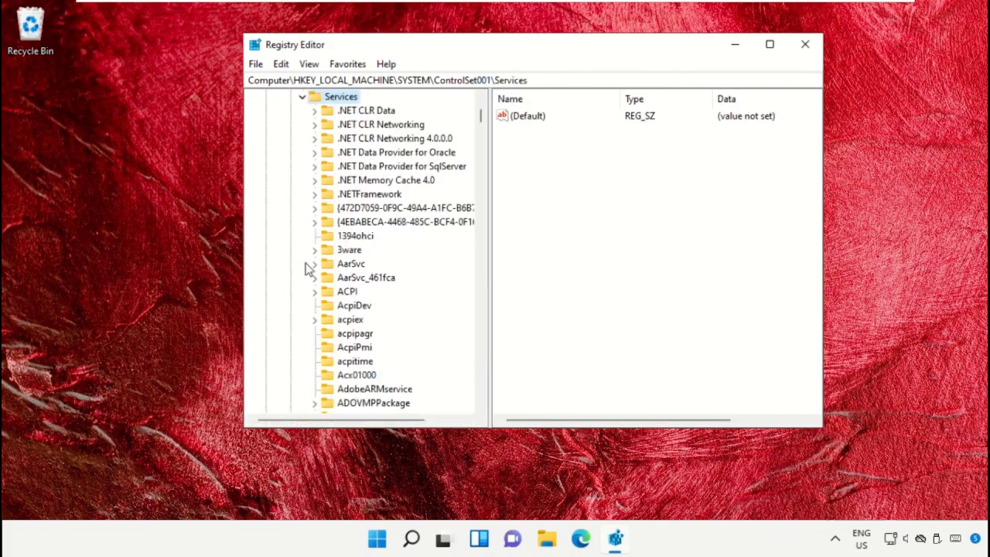
pyautogui.moveTo(479, 141); pyautogui.dragTo(416, 256)
pyautogui.click(346, 208)
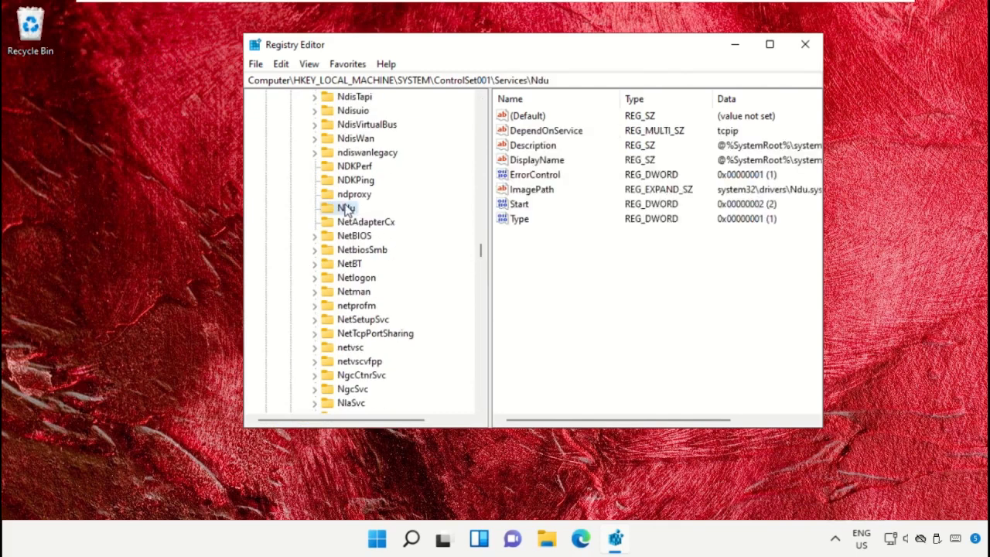
# Step: Set the Ndu key's Start DWORD value data to 4 in hexadecimal
pyautogui.click(535, 204)
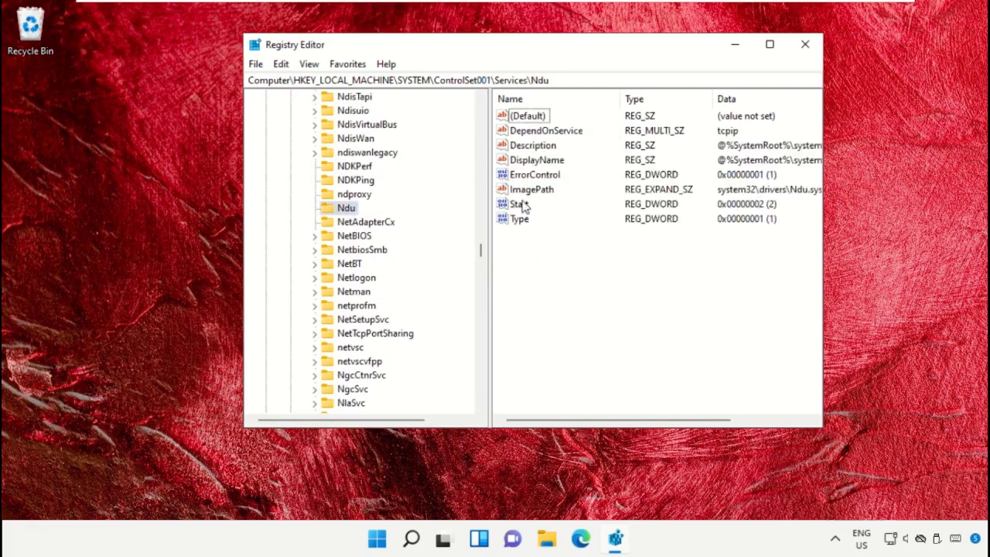
pyautogui.click(521, 204)
pyautogui.rightClick(519, 209)
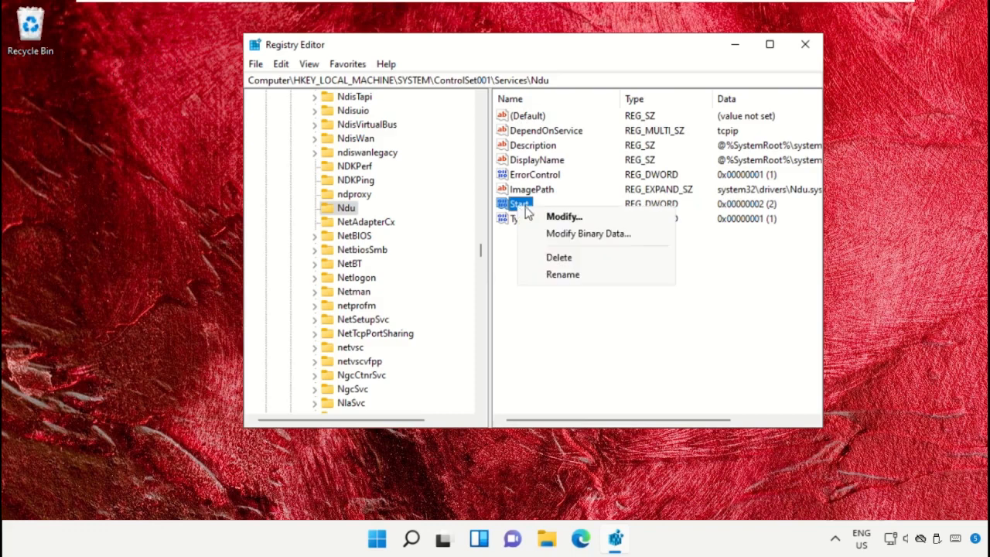
pyautogui.click(544, 218)
pyautogui.moveTo(443, 122); pyautogui.dragTo(435, 59)
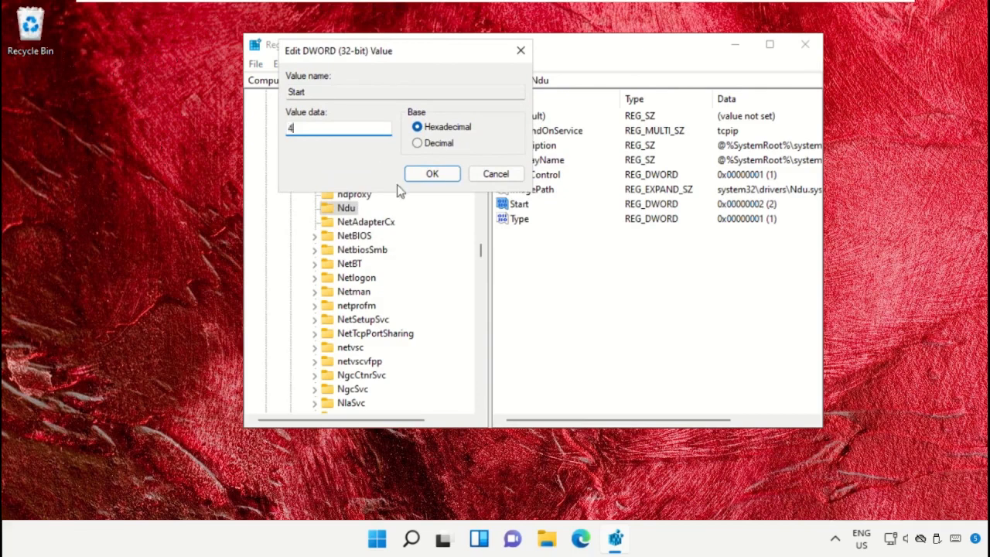
pyautogui.write('4')
pyautogui.click(434, 177)
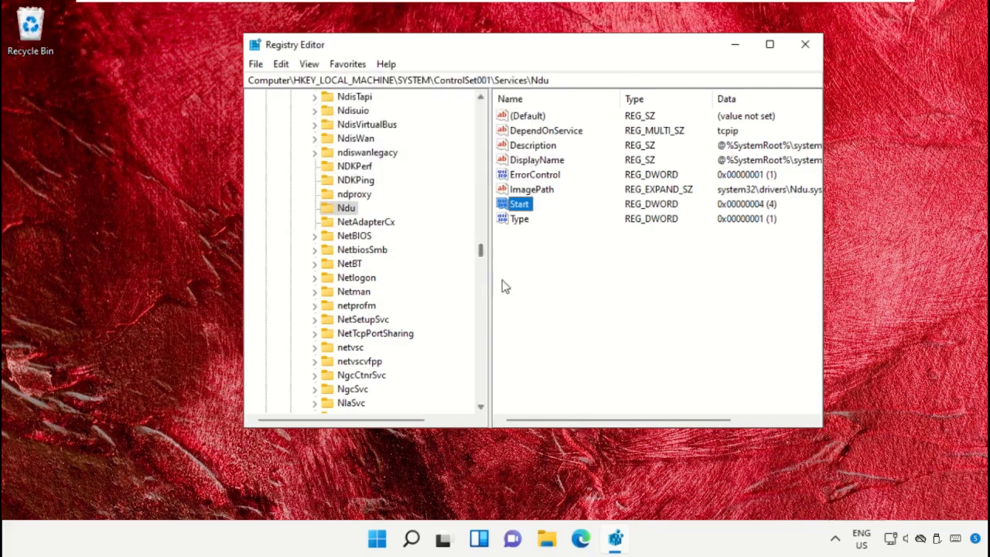
pyautogui.click(609, 299)
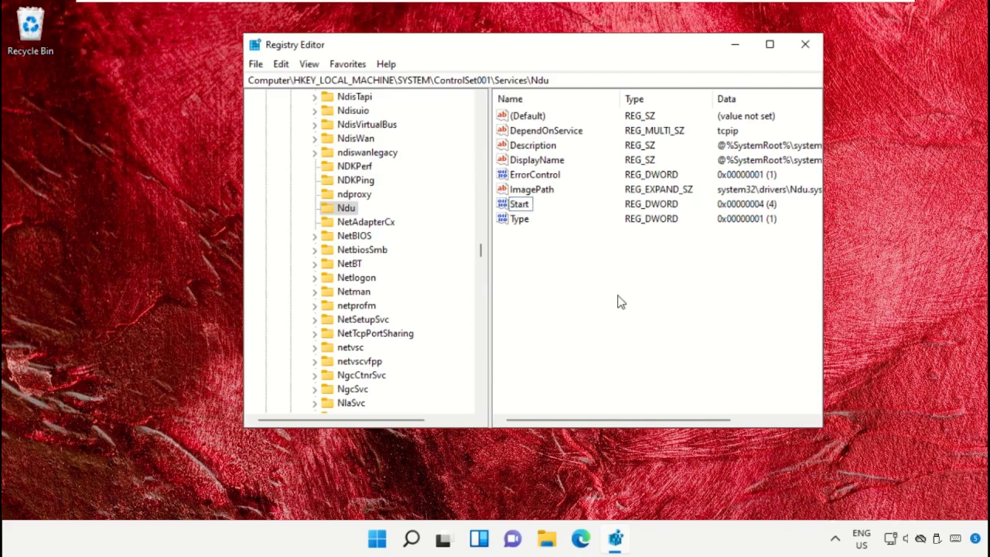
# Step: Close Registry Editor, search Windows for Services, and open the Services app
pyautogui.click(805, 44)
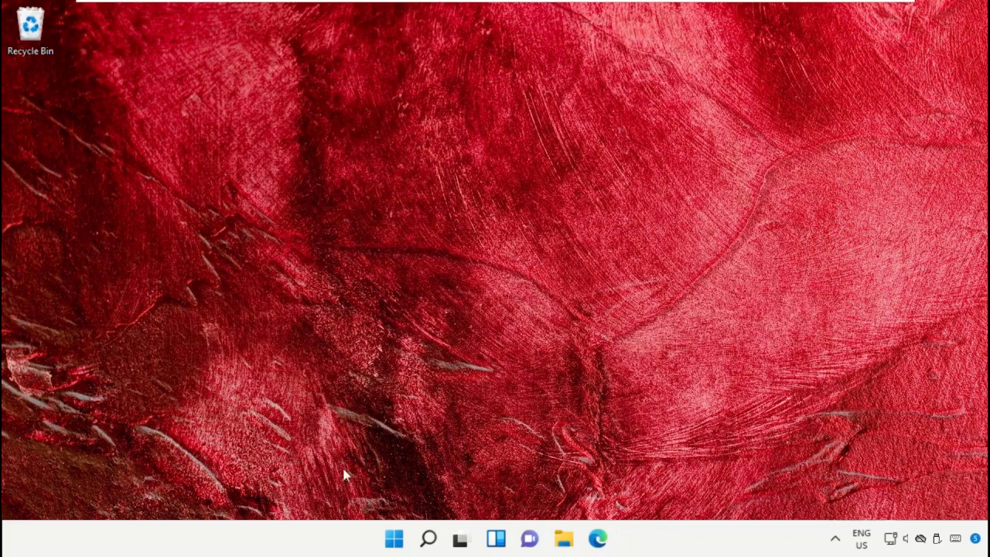
pyautogui.click(428, 539)
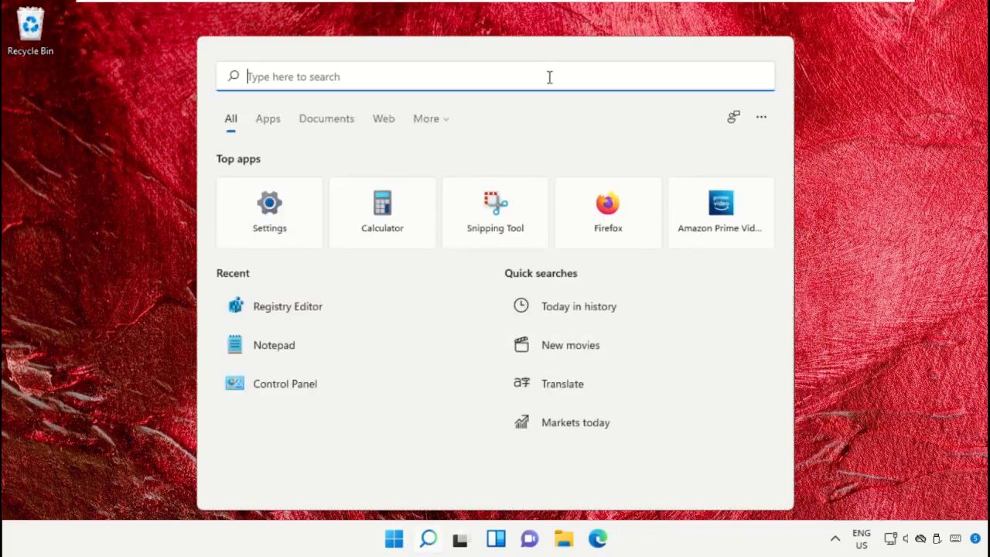
pyautogui.write('Services')
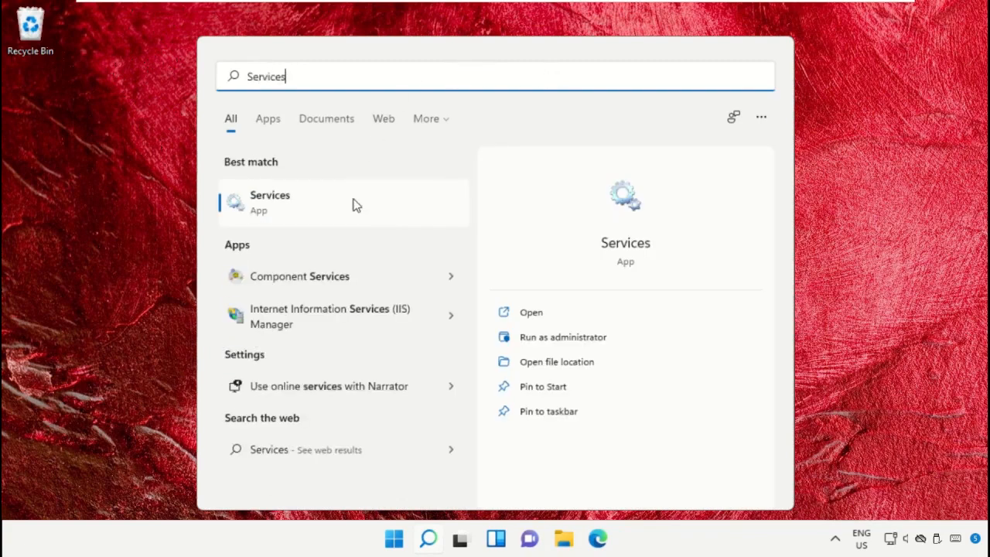
pyautogui.click(354, 214)
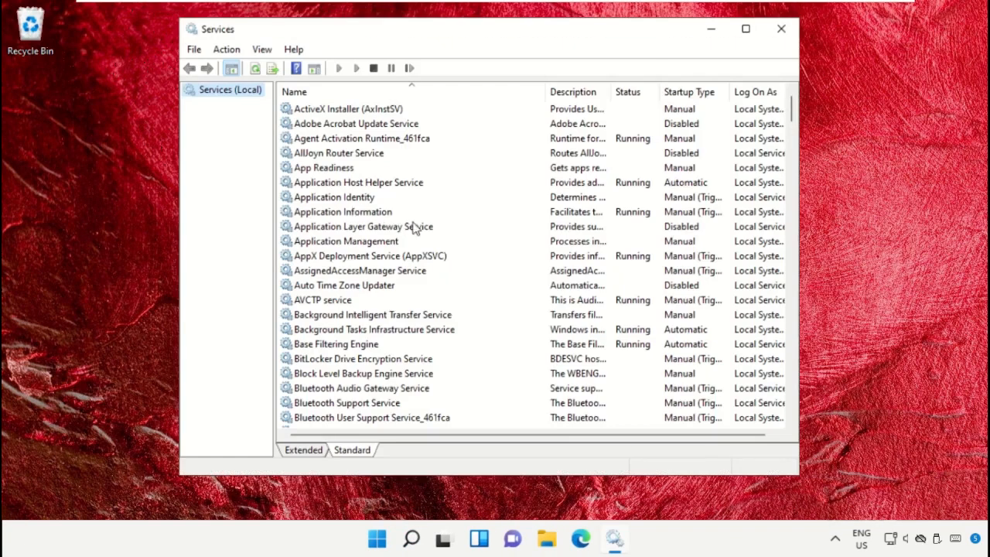
# Step: Set the SysMain service's startup type to Disabled in its properties and apply the change
pyautogui.moveTo(792, 112); pyautogui.dragTo(786, 332)
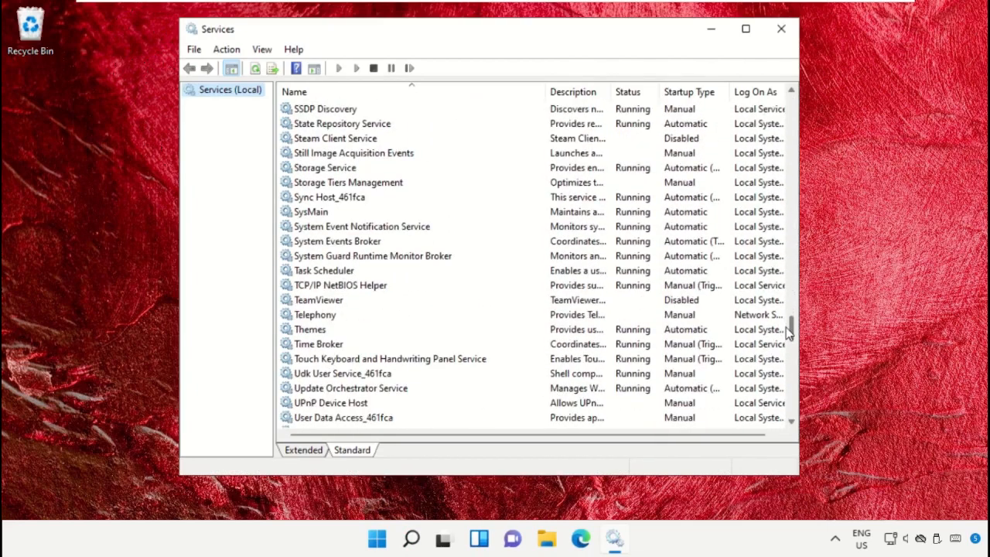
pyautogui.click(320, 217)
pyautogui.rightClick(320, 218)
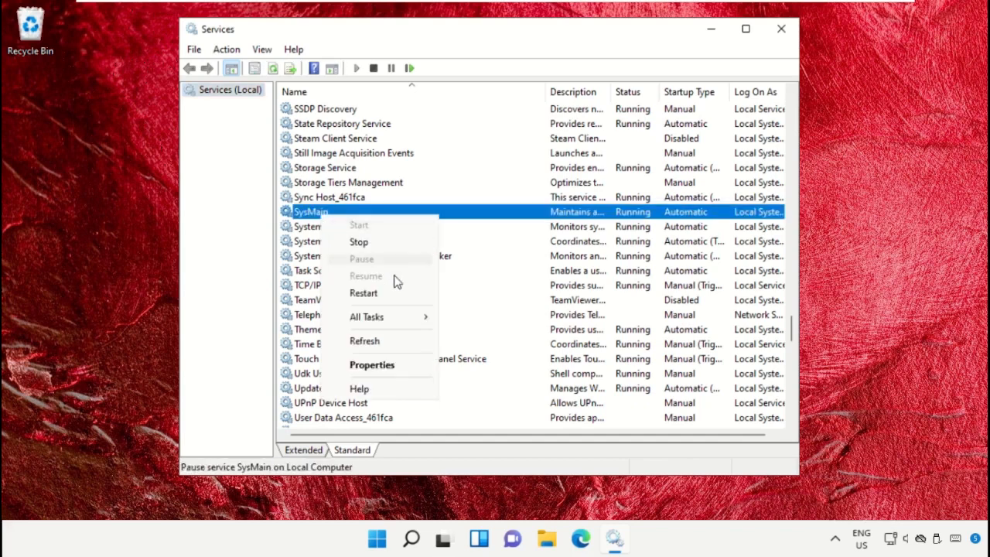
pyautogui.click(394, 364)
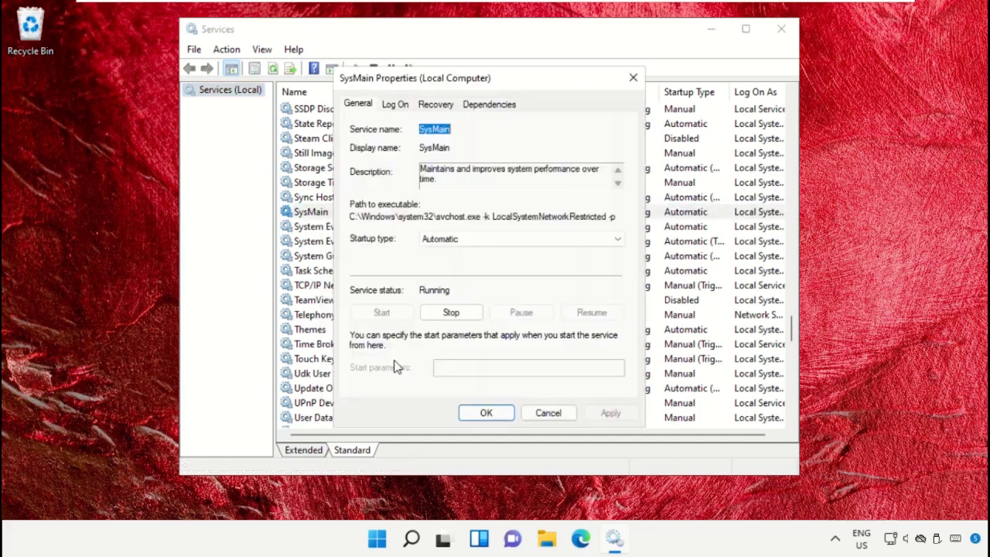
pyautogui.click(491, 238)
pyautogui.click(457, 283)
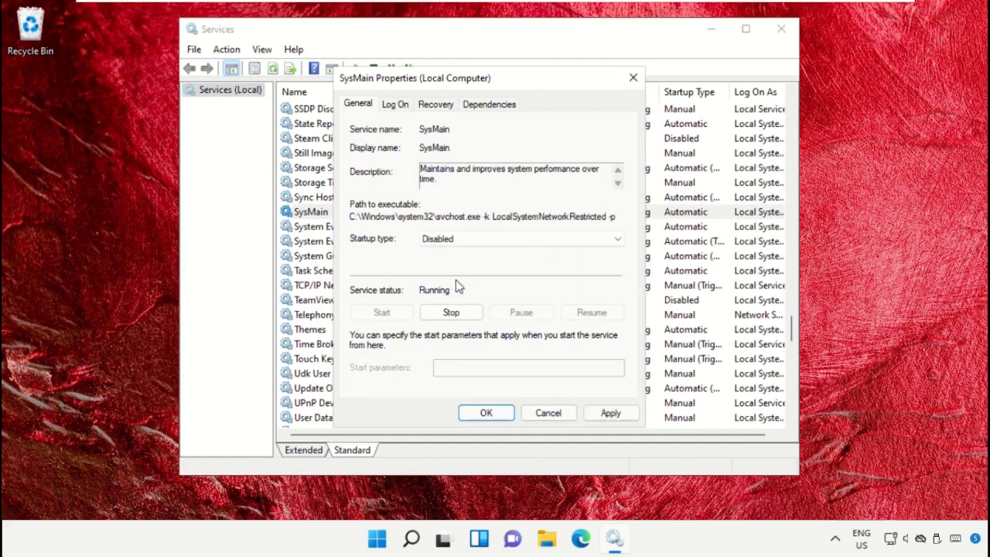
pyautogui.click(613, 413)
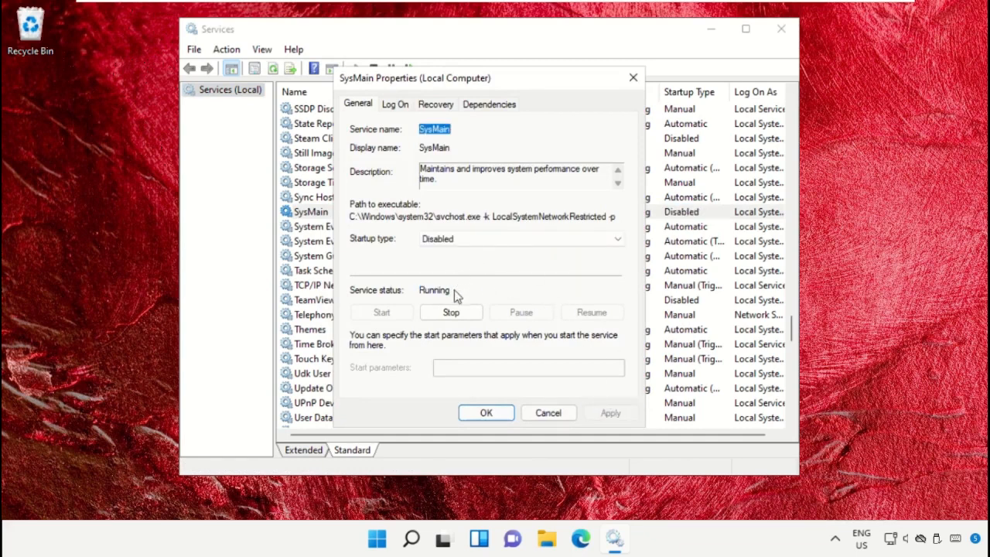
# Step: Stop the SysMain service, confirm its properties, and close the Services window
pyautogui.click(455, 310)
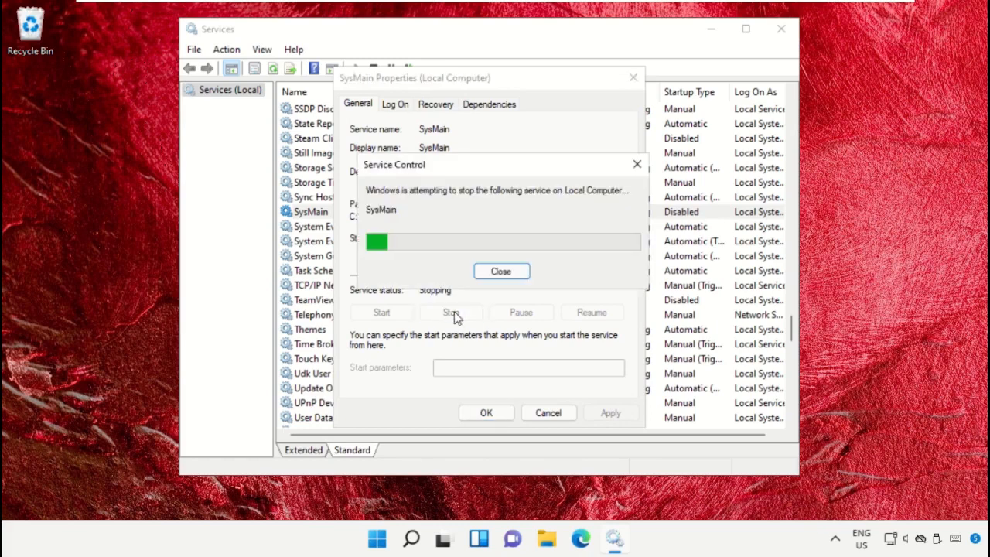
pyautogui.click(482, 410)
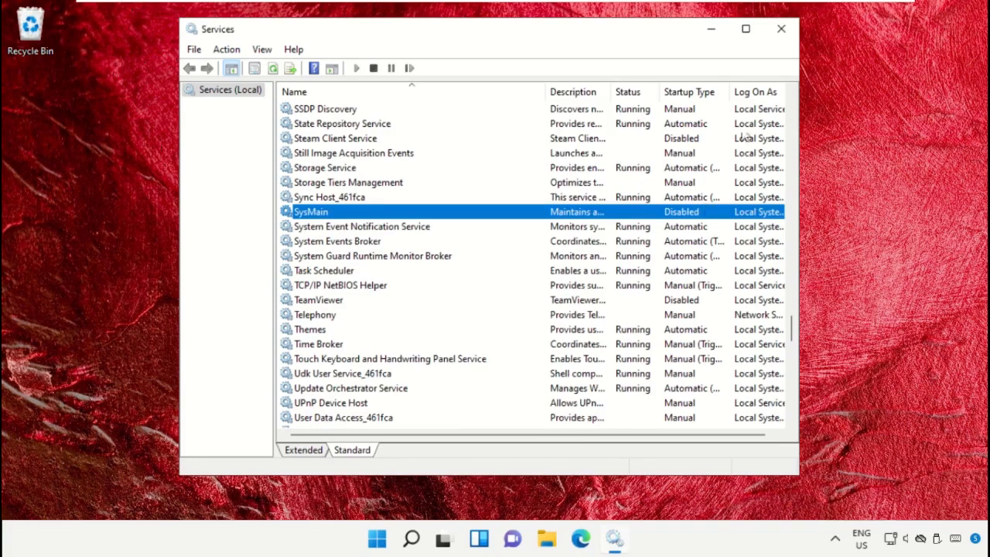
pyautogui.click(781, 28)
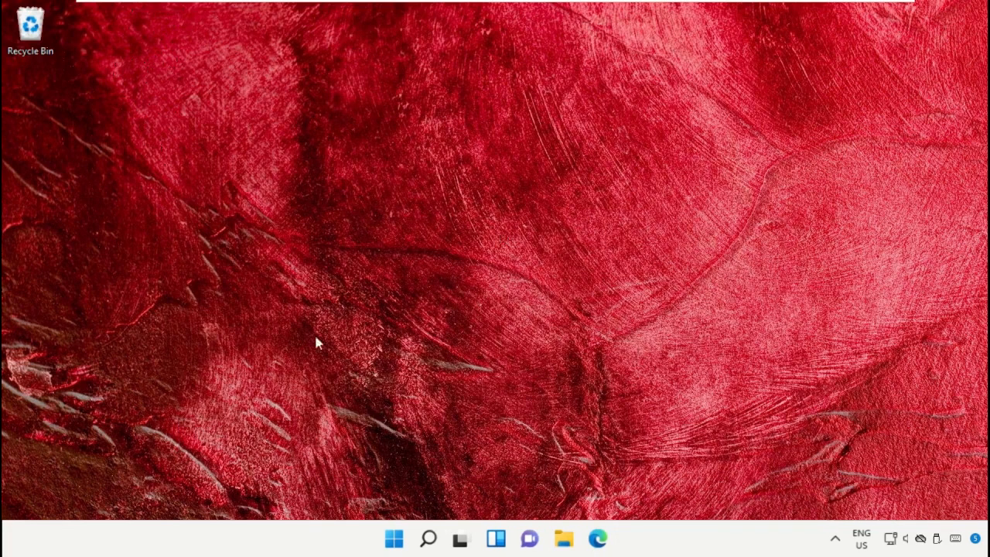
# Step: Open Task Manager and sort its startup apps by status
pyautogui.rightClick(394, 539)
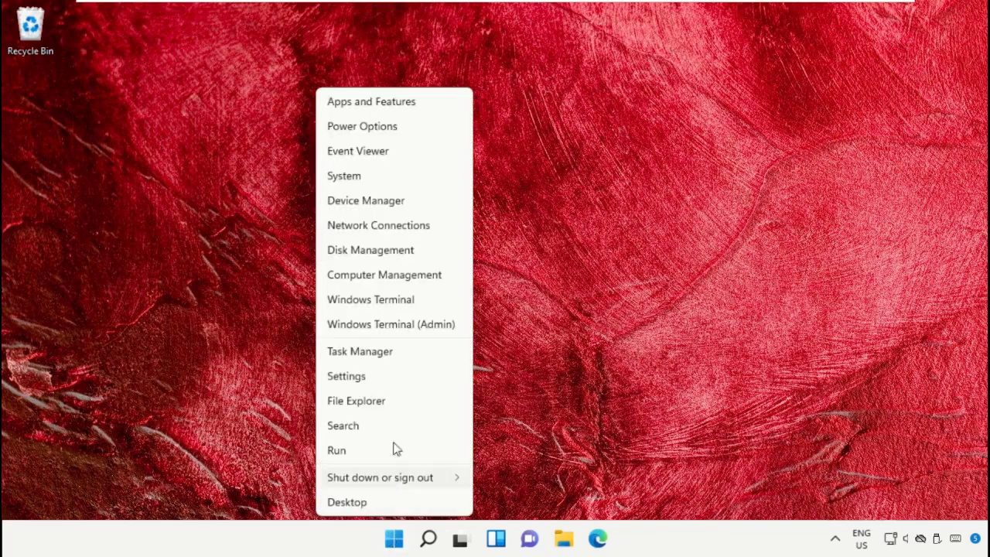
pyautogui.click(360, 352)
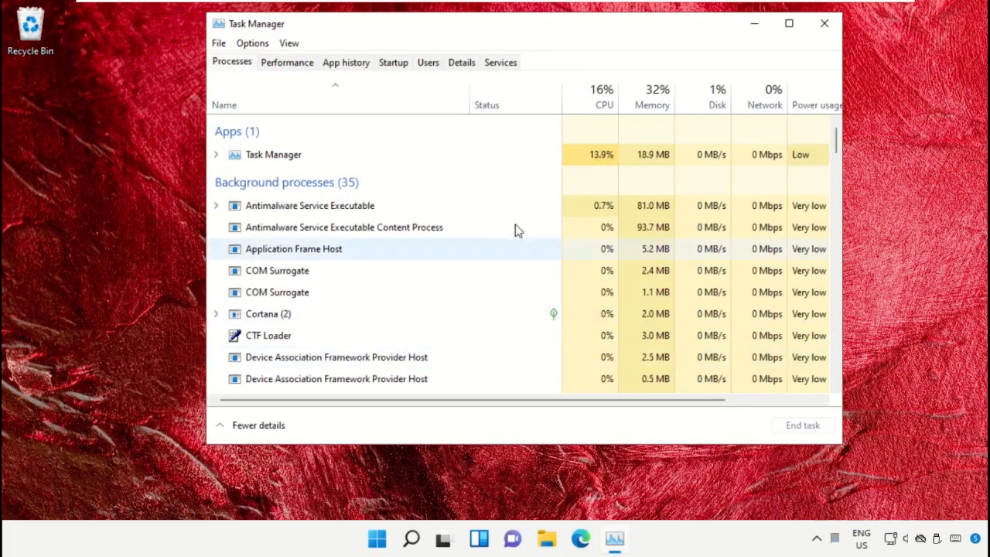
pyautogui.click(395, 65)
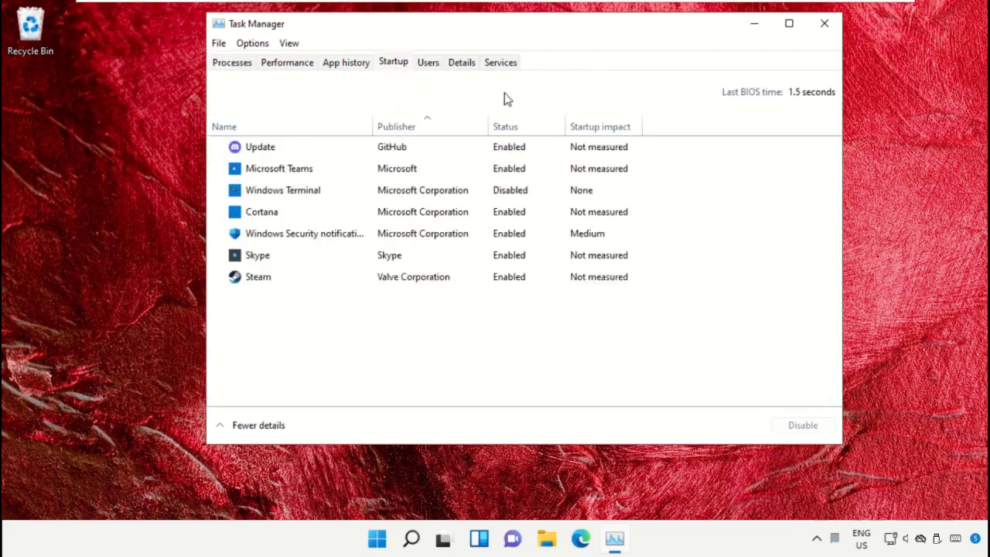
pyautogui.click(515, 128)
# Step: Disable the Update (GitHub) and Microsoft Teams startup apps
pyautogui.click(513, 147)
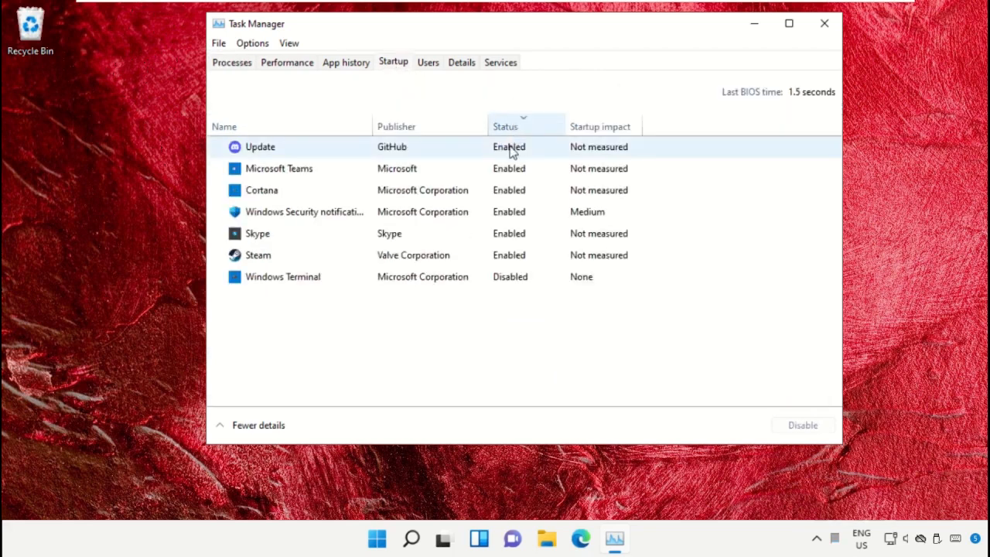
pyautogui.rightClick(513, 148)
pyautogui.click(542, 157)
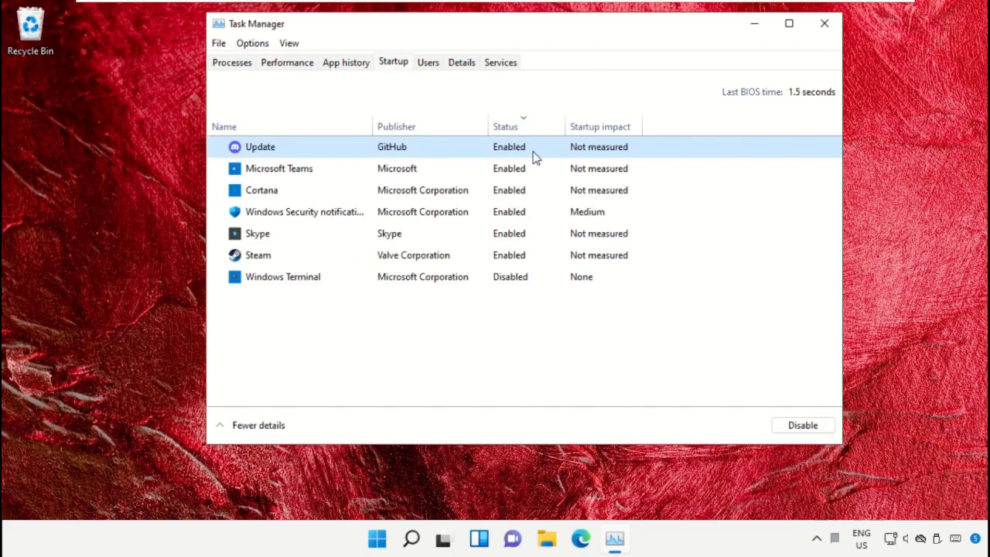
pyautogui.click(523, 153)
pyautogui.rightClick(527, 156)
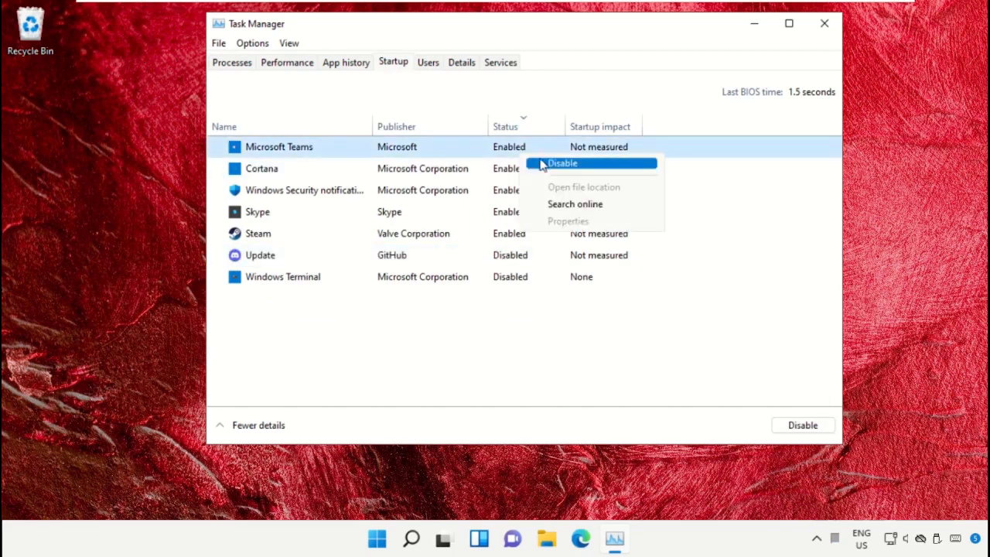
pyautogui.click(542, 164)
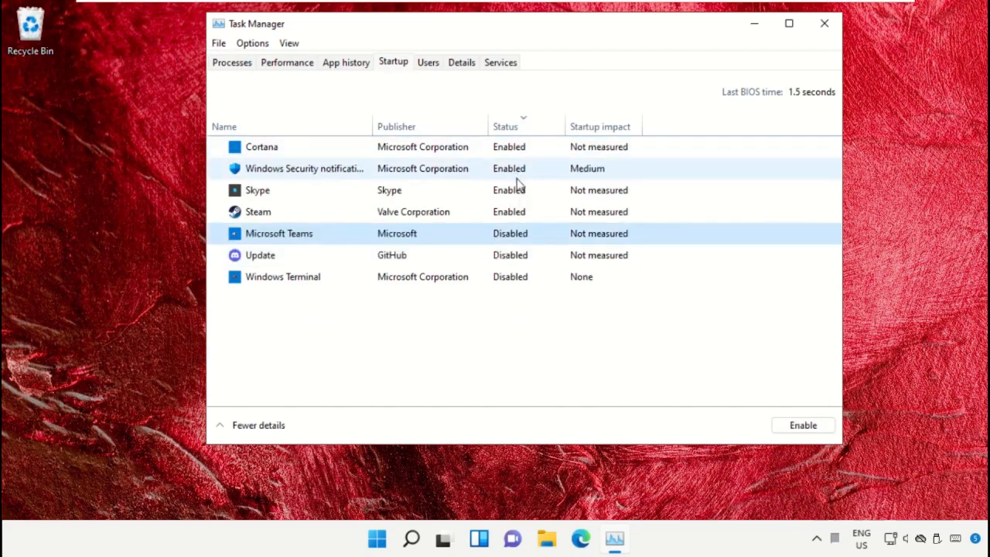
# Step: Disable the Skype and Steam startup apps, and close Task Manager
pyautogui.click(517, 191)
pyautogui.rightClick(517, 191)
pyautogui.click(542, 196)
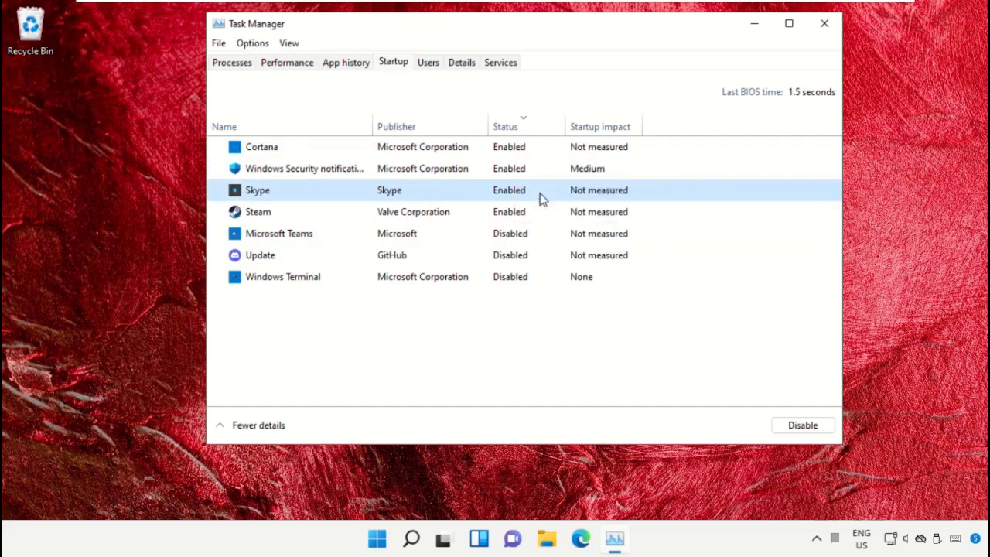
pyautogui.click(513, 196)
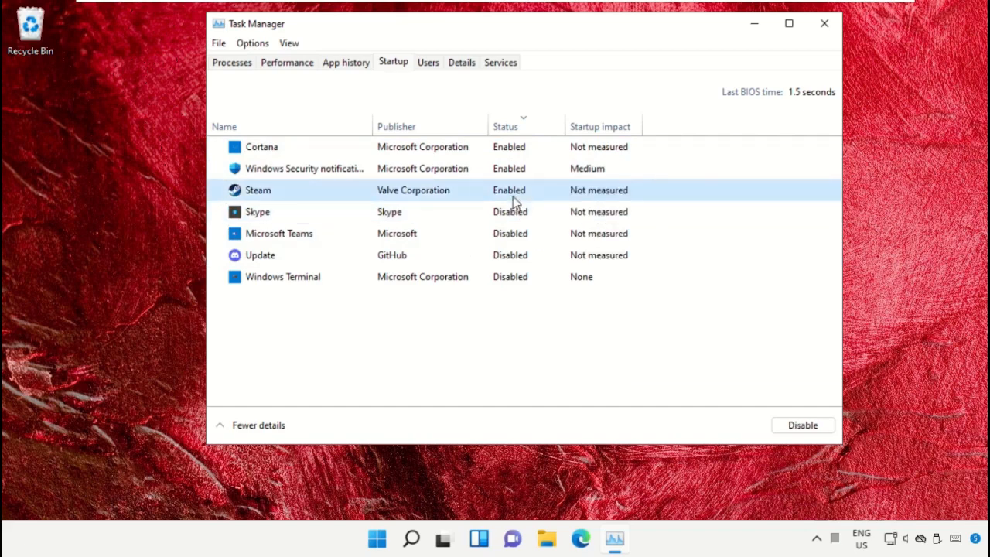
pyautogui.rightClick(513, 196)
pyautogui.click(544, 205)
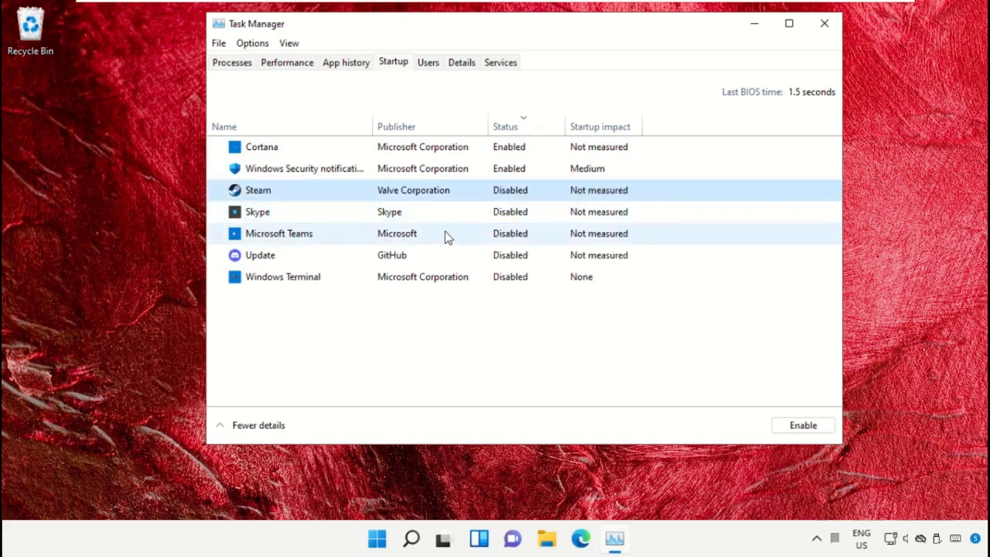
pyautogui.click(825, 23)
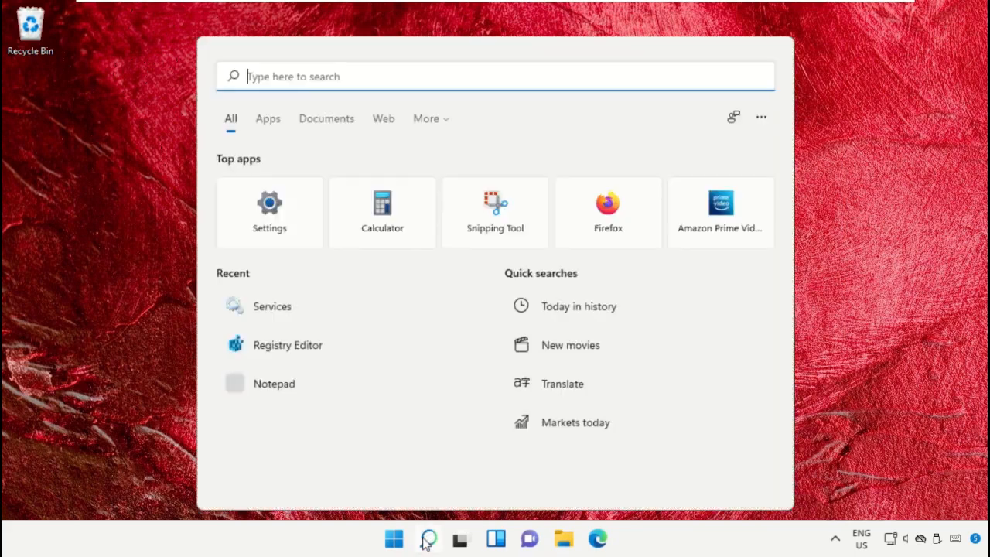
# Step: Search Windows for Settings, launch it, and go to the Apps & features page
pyautogui.click(428, 538)
pyautogui.write('Settings')
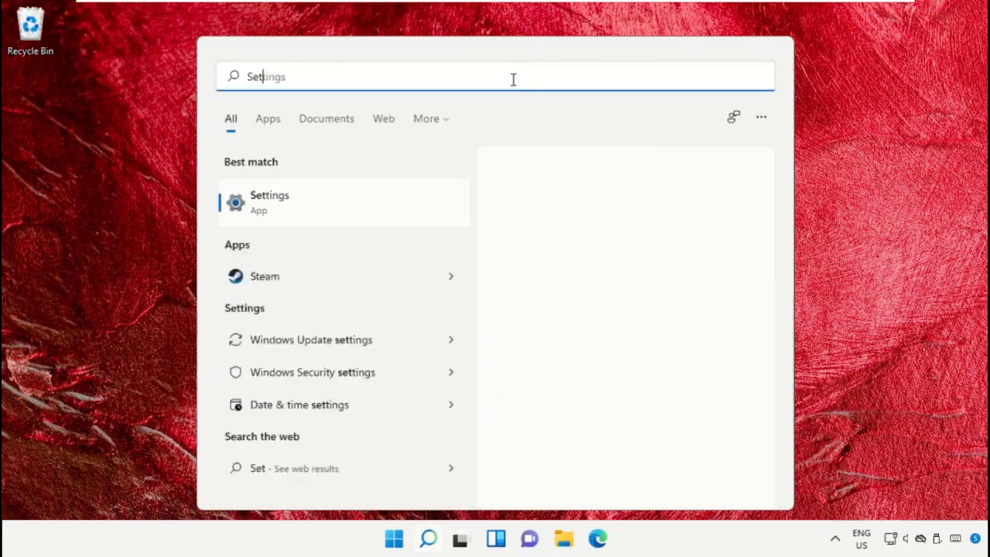
pyautogui.click(355, 220)
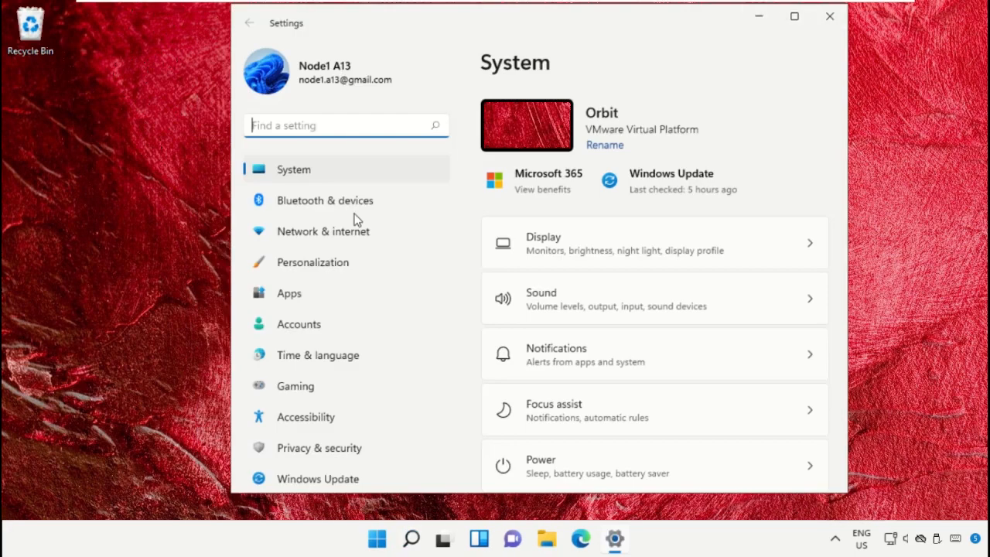
pyautogui.click(321, 295)
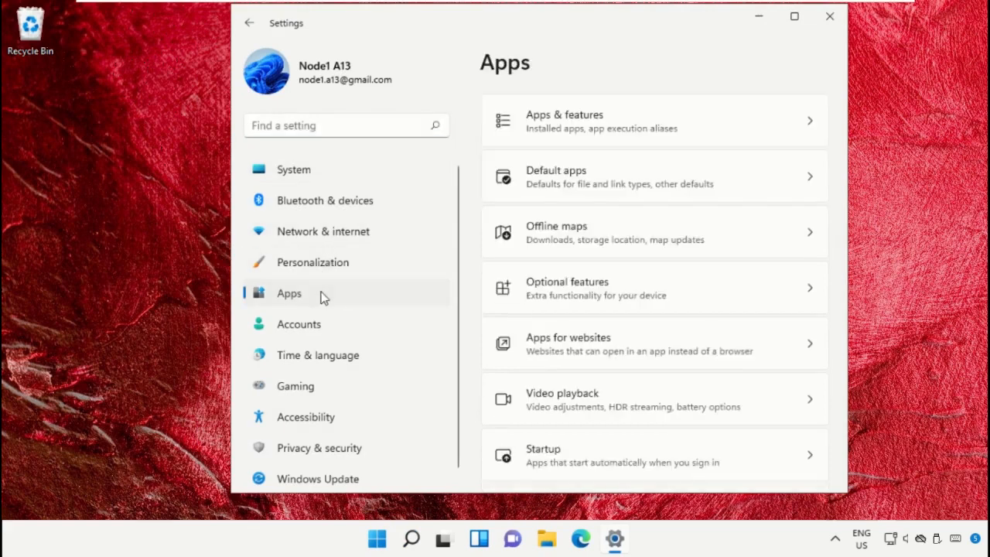
pyautogui.click(650, 136)
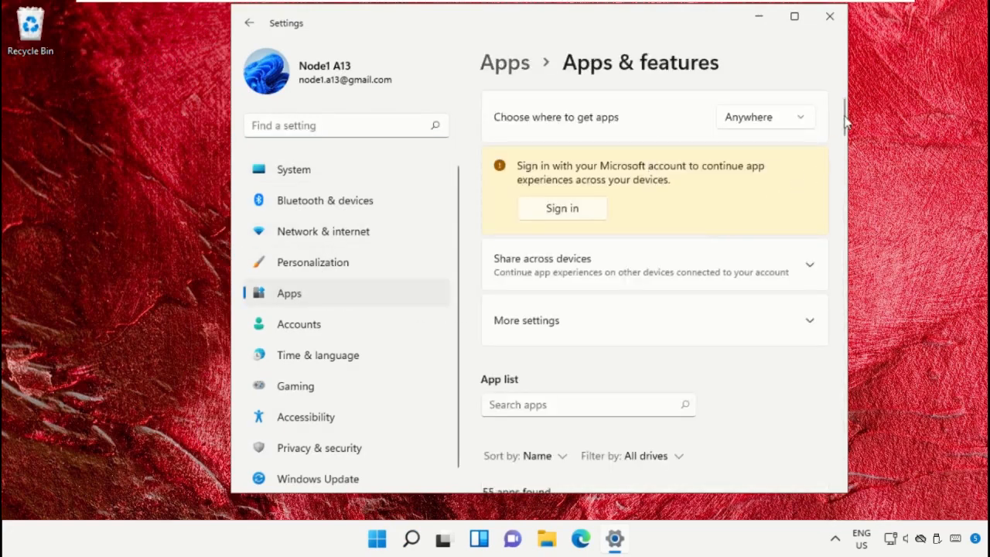
# Step: Uninstall Discord from the list of installed apps and confirm the removal
pyautogui.moveTo(846, 116); pyautogui.dragTo(843, 199)
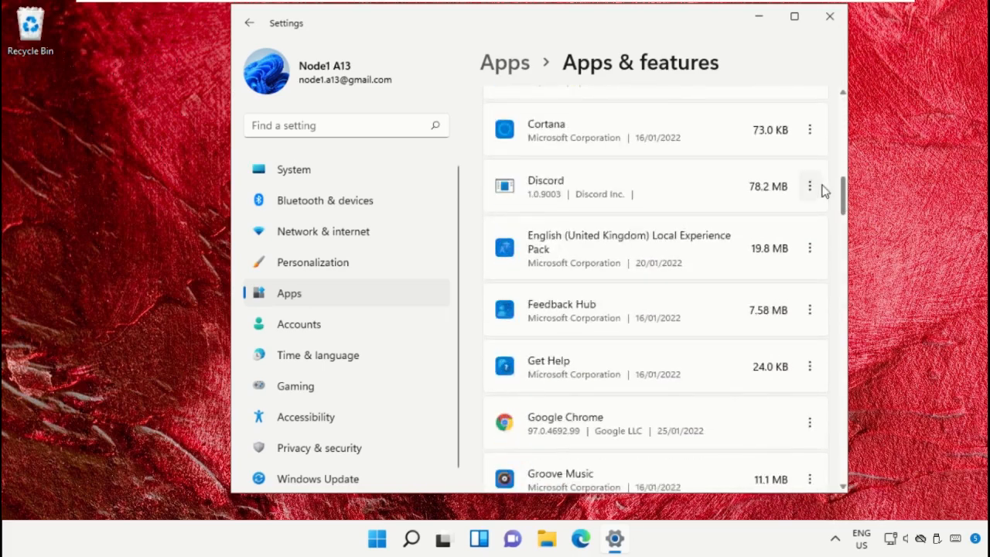
pyautogui.click(812, 188)
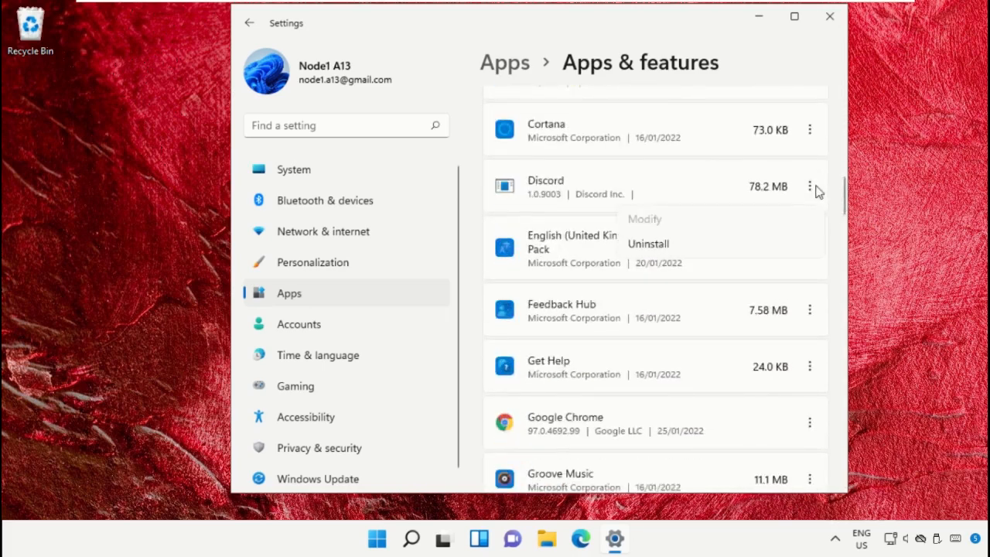
pyautogui.click(738, 243)
pyautogui.click(776, 273)
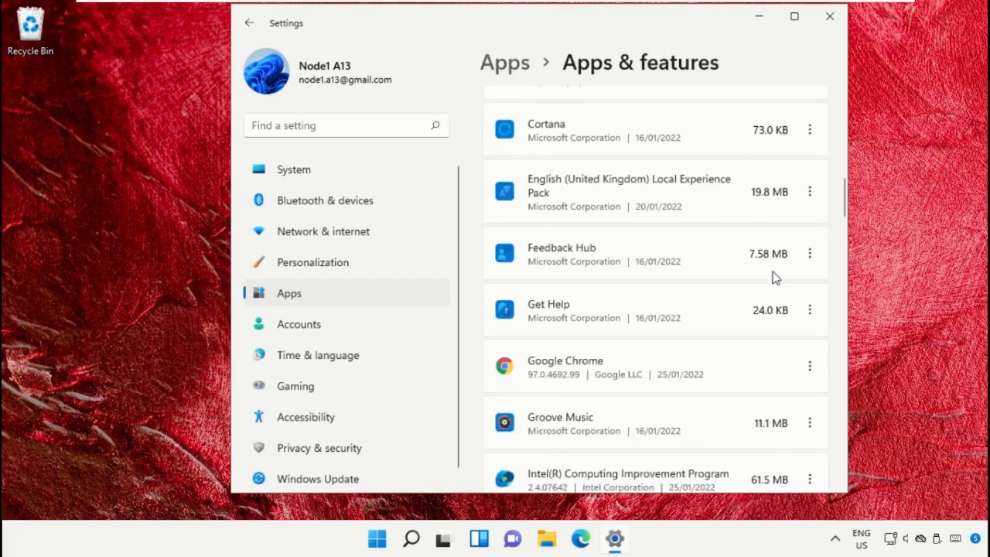
# Step: Uninstall Mozilla Firefox from the list of installed apps, allow the changes, and complete its uninstall wizard
pyautogui.scroll(-8, 775, 279)
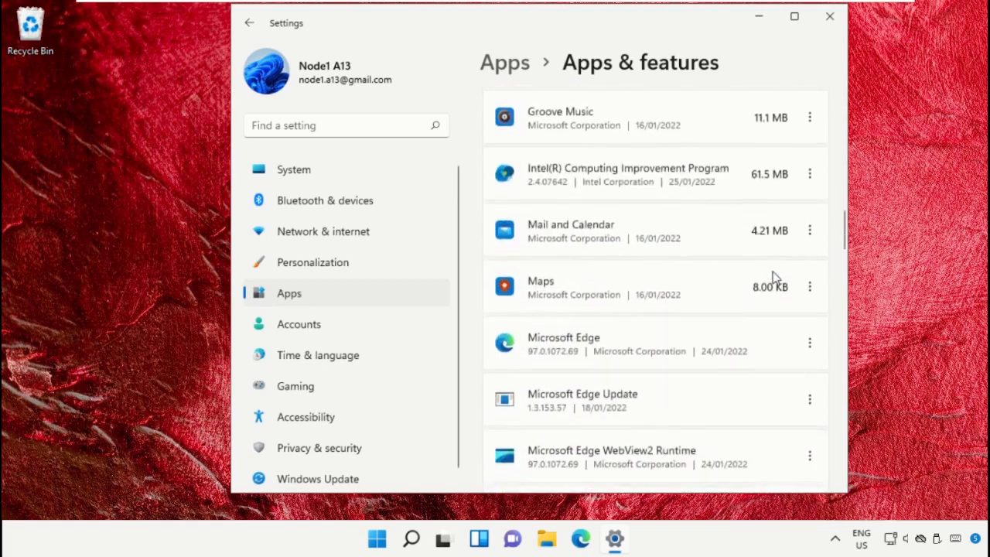
pyautogui.scroll(-8, 775, 277)
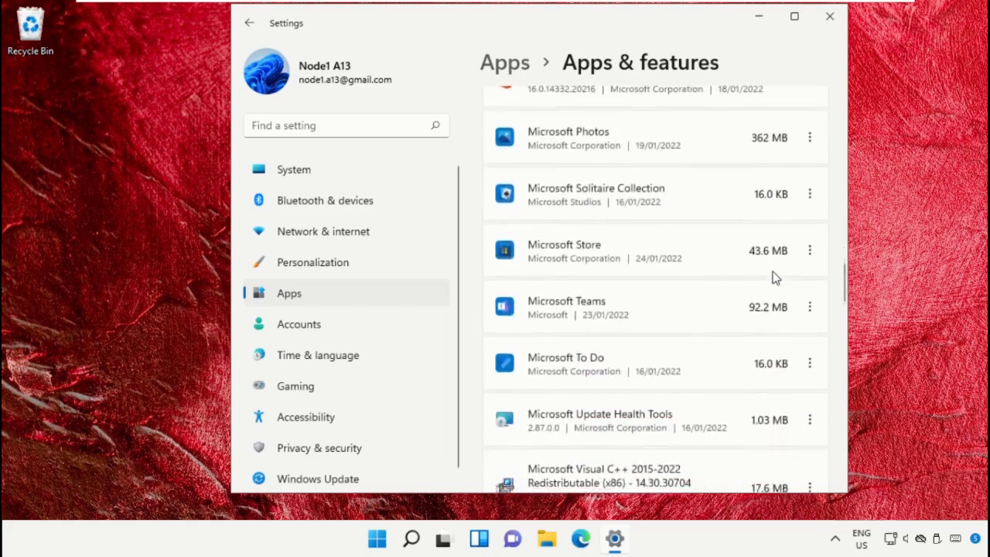
pyautogui.scroll(-2, 775, 279)
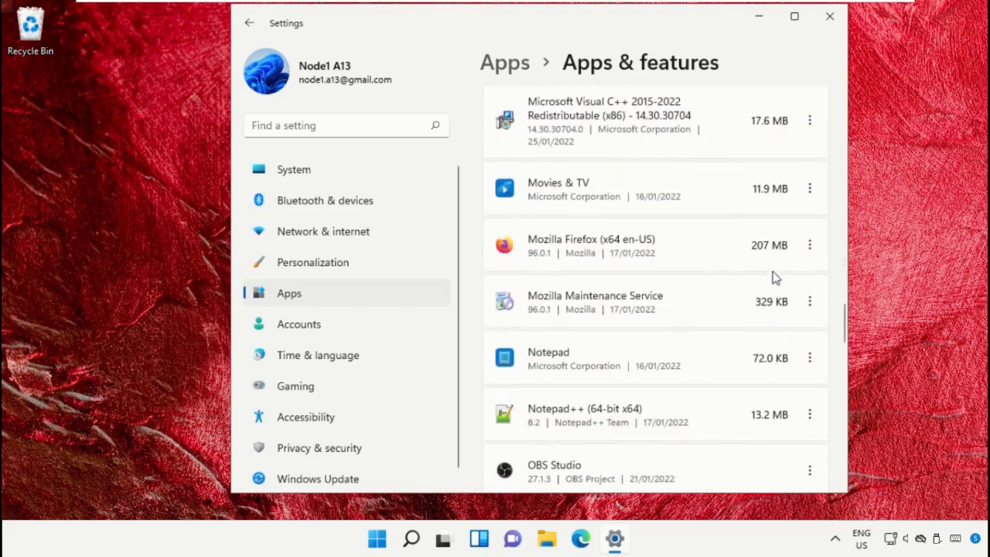
pyautogui.click(810, 246)
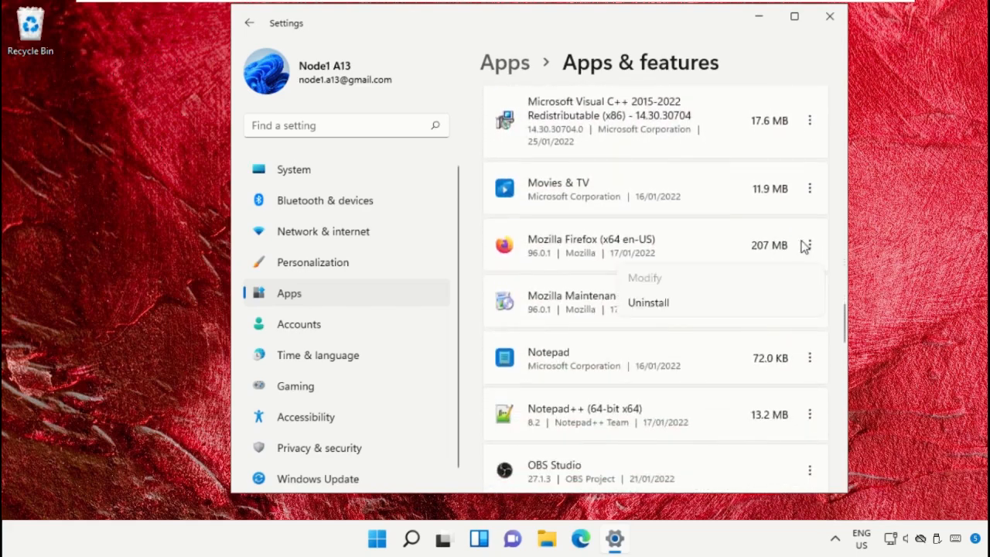
pyautogui.click(735, 305)
pyautogui.click(777, 327)
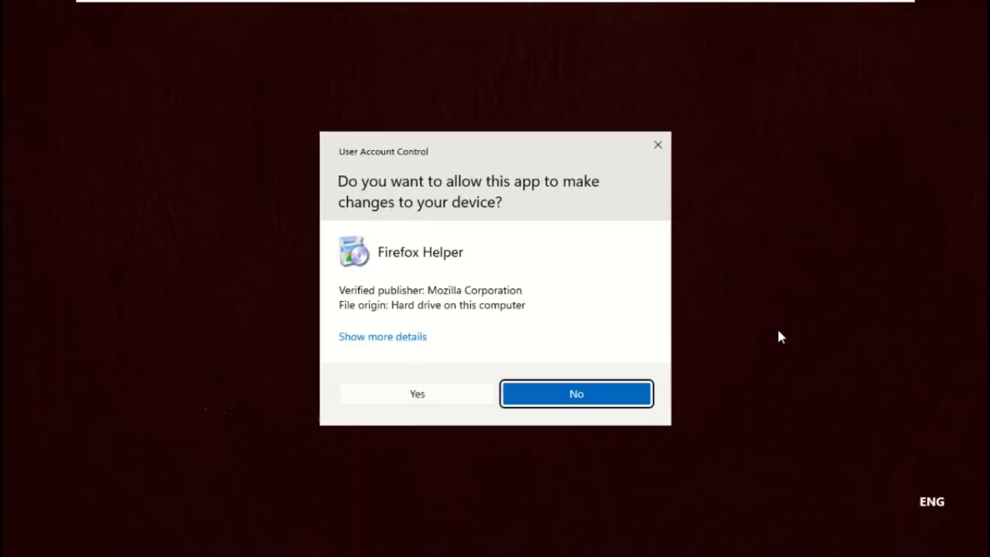
pyautogui.click(447, 390)
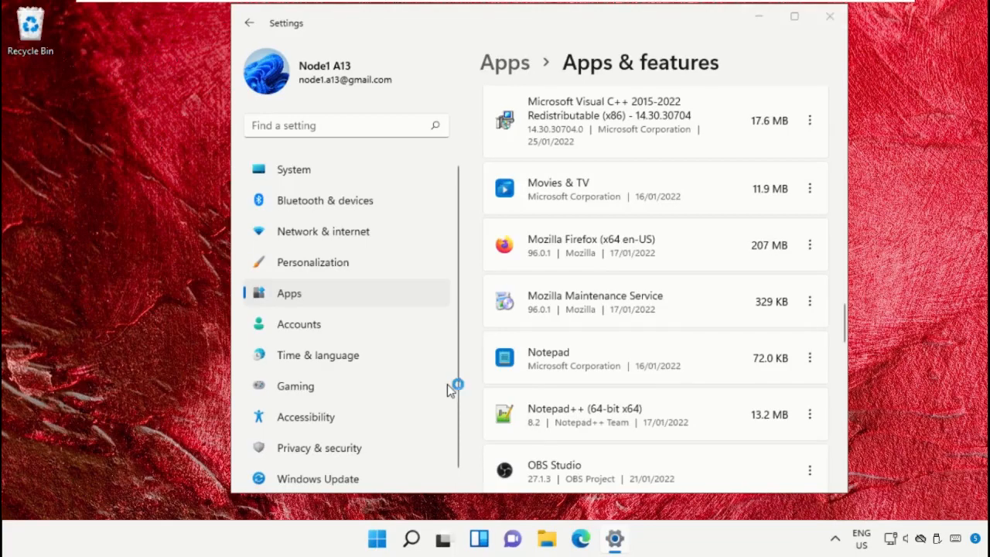
pyautogui.click(568, 393)
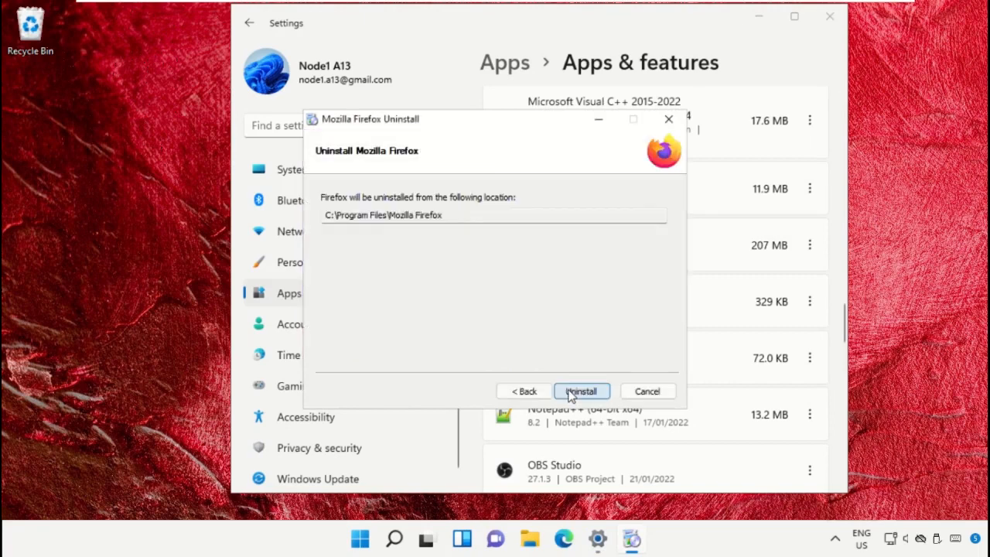
pyautogui.click(580, 392)
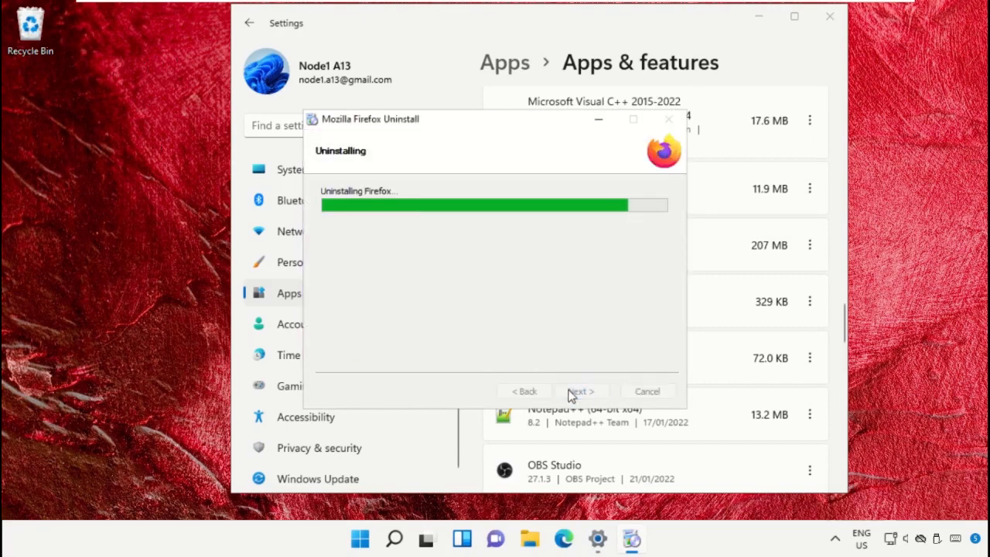
pyautogui.click(571, 393)
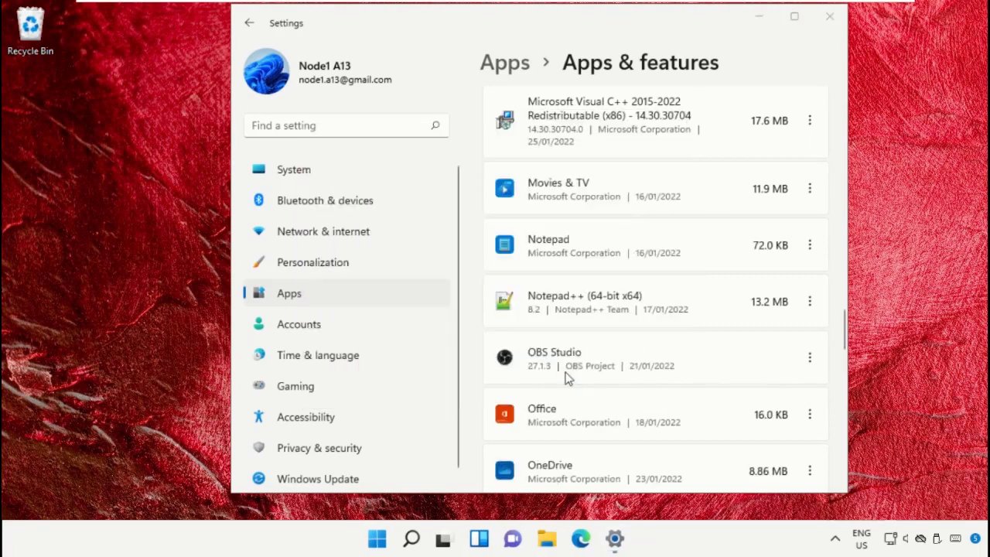
# Step: Uninstall OBS Studio together with its User Settings component, allow the changes, and close the finished uninstaller
pyautogui.click(810, 359)
pyautogui.click(678, 416)
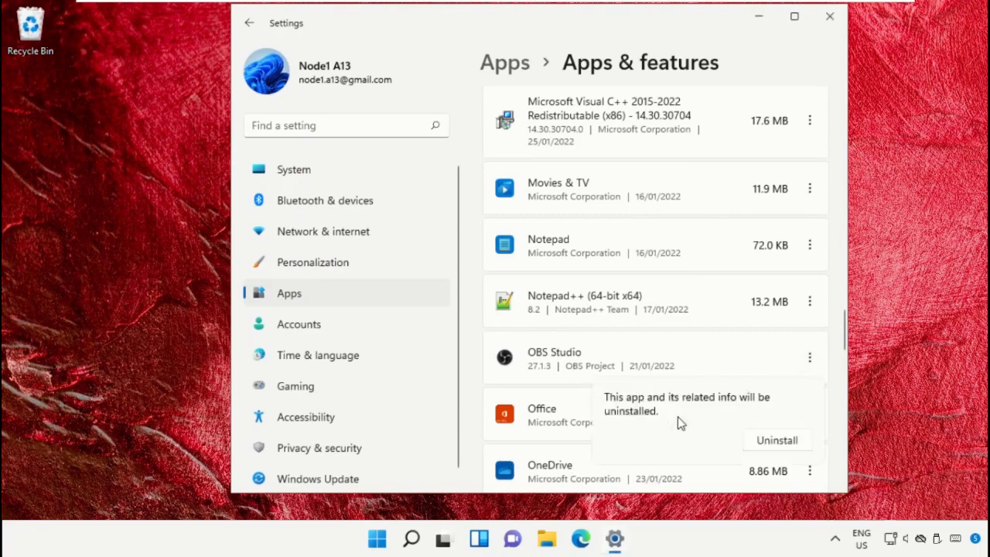
pyautogui.click(770, 441)
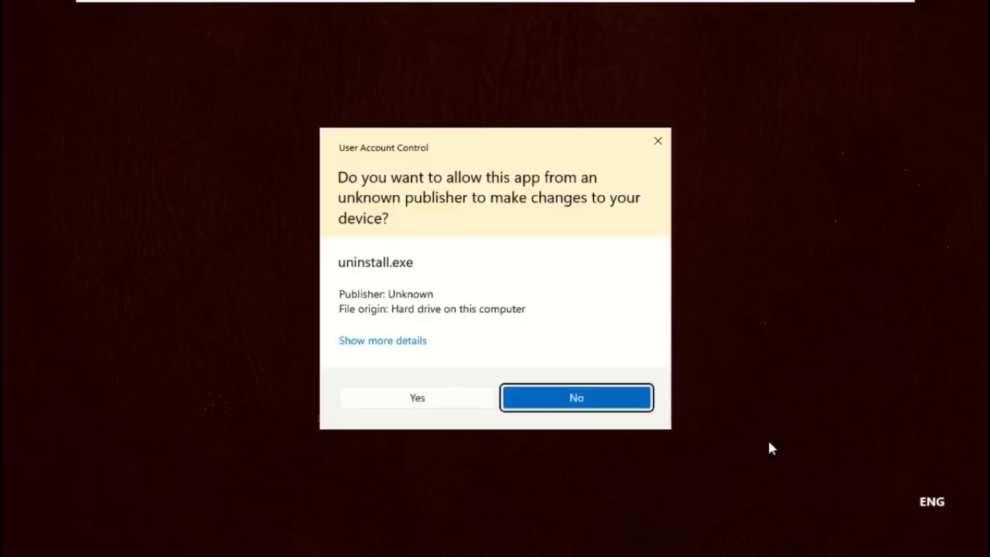
pyautogui.click(468, 403)
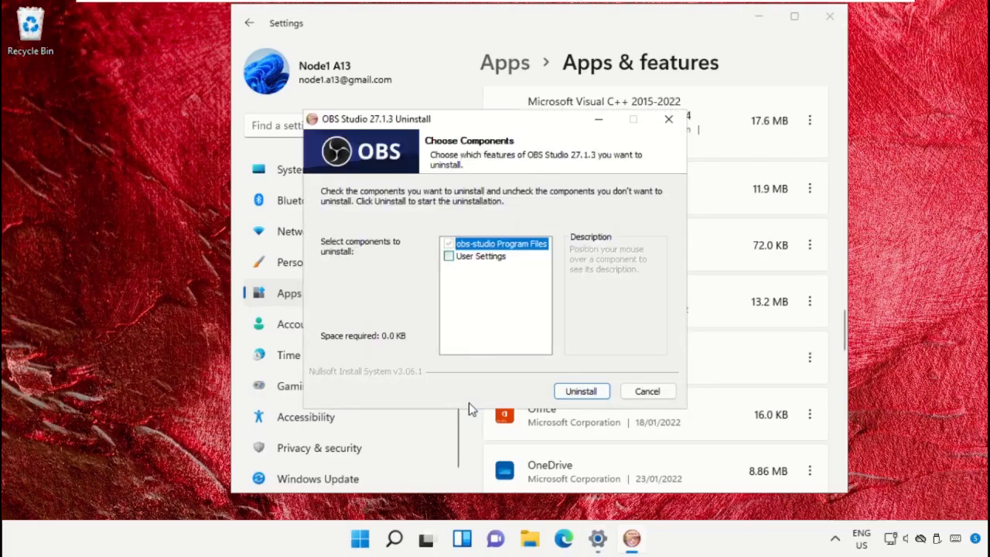
pyautogui.click(449, 256)
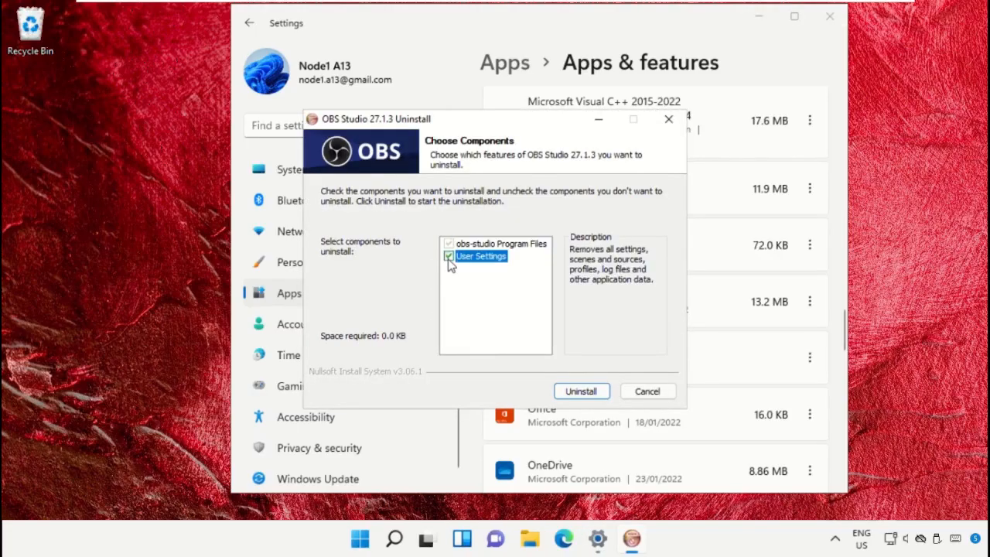
pyautogui.click(580, 390)
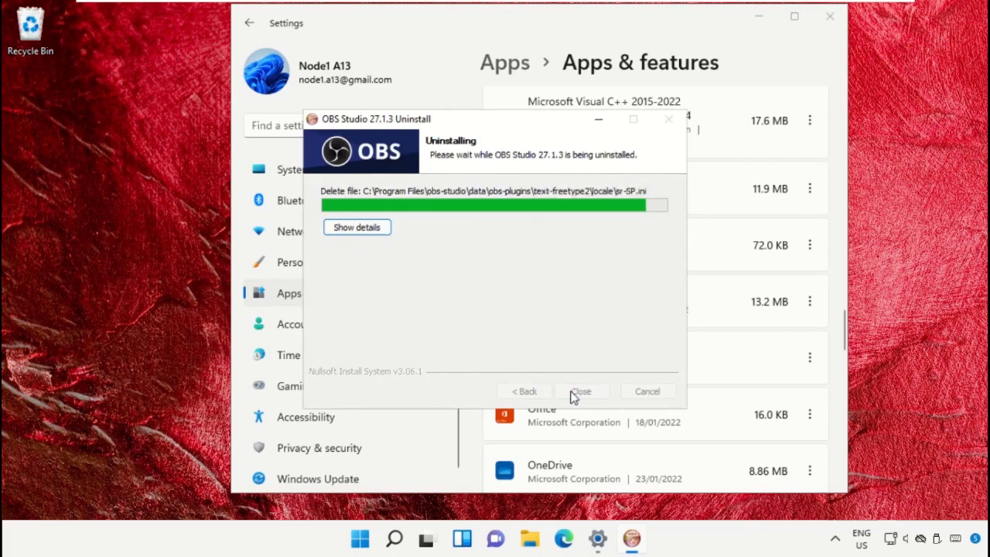
pyautogui.click(581, 391)
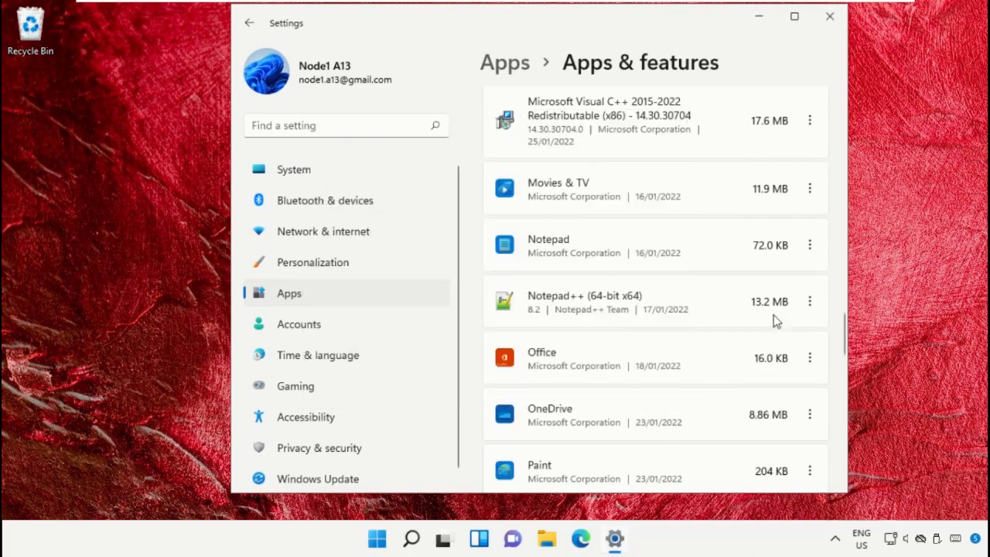
# Step: Uninstall Notepad++ without keeping its custom settings, and close the uninstaller and Settings
pyautogui.click(808, 302)
pyautogui.click(668, 360)
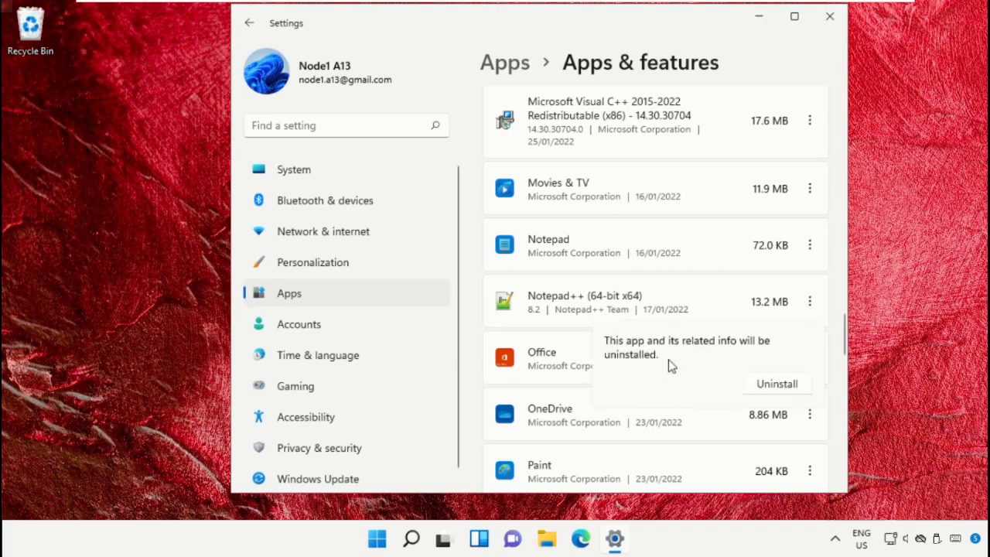
pyautogui.click(773, 385)
pyautogui.click(435, 396)
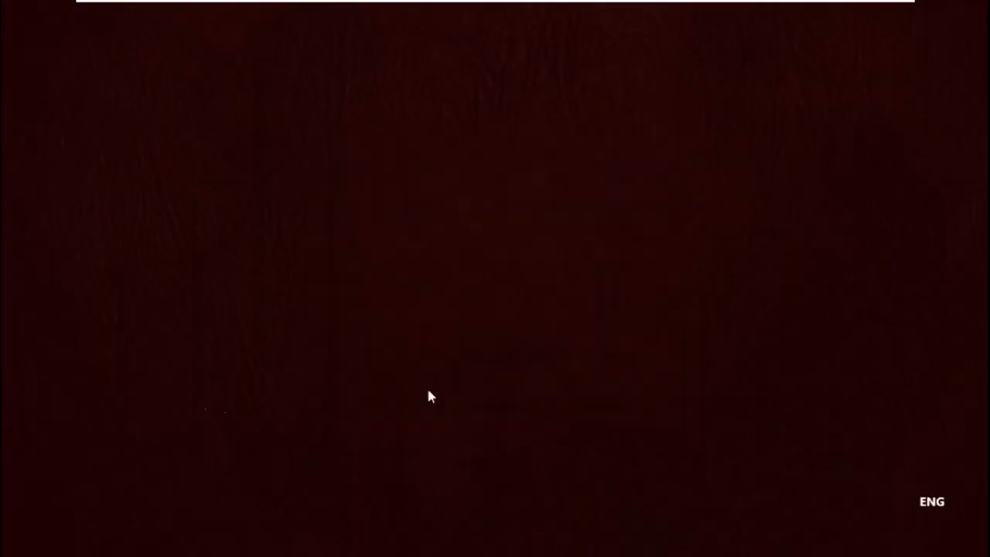
pyautogui.click(567, 391)
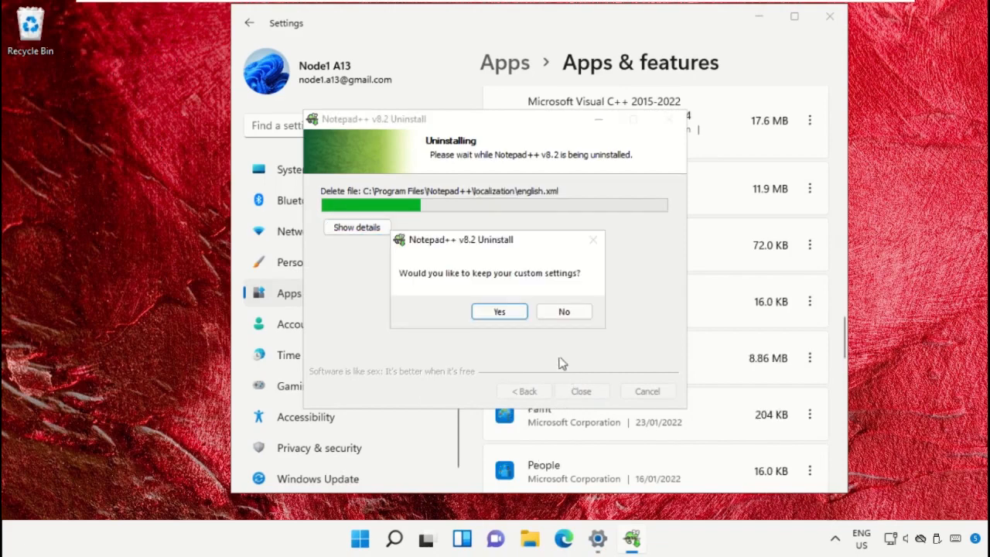
pyautogui.click(560, 316)
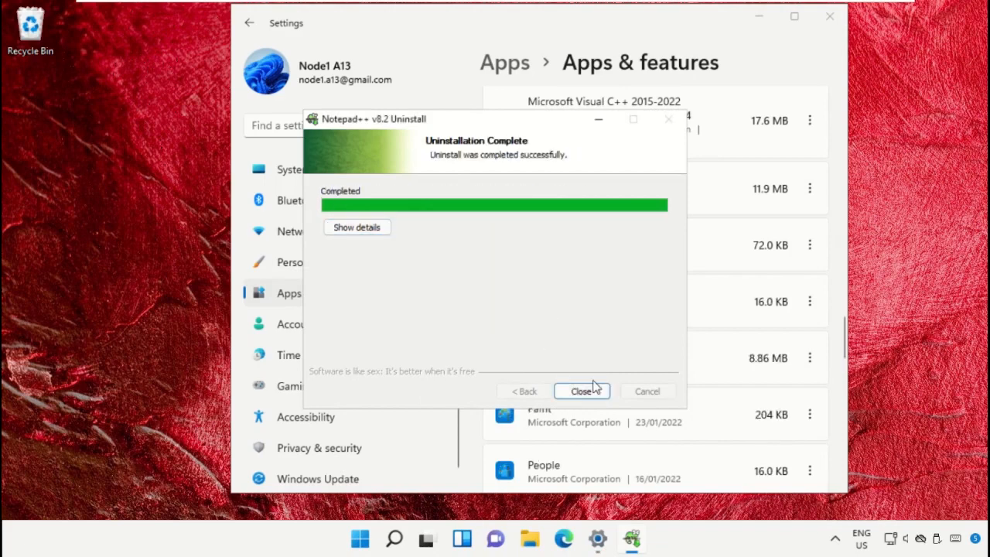
pyautogui.click(591, 387)
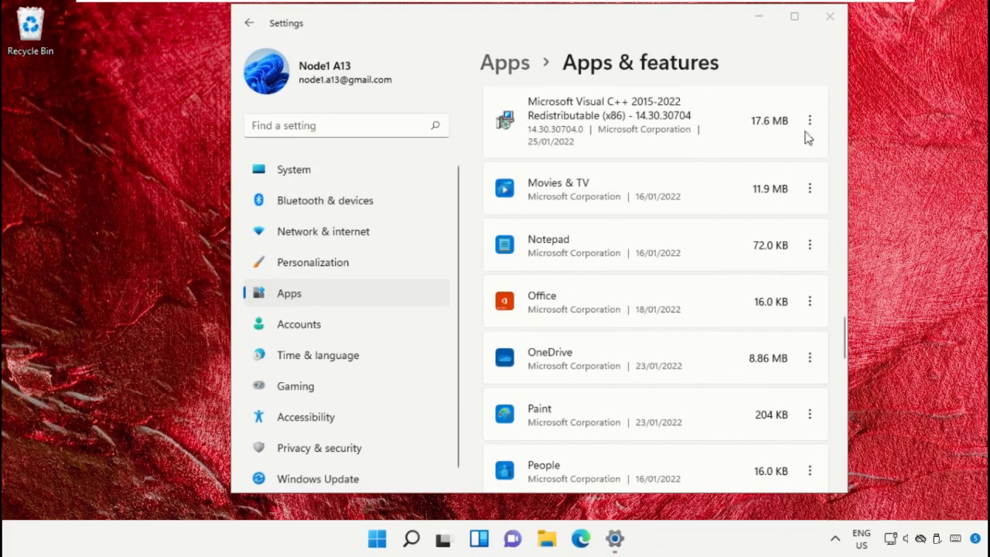
pyautogui.click(829, 16)
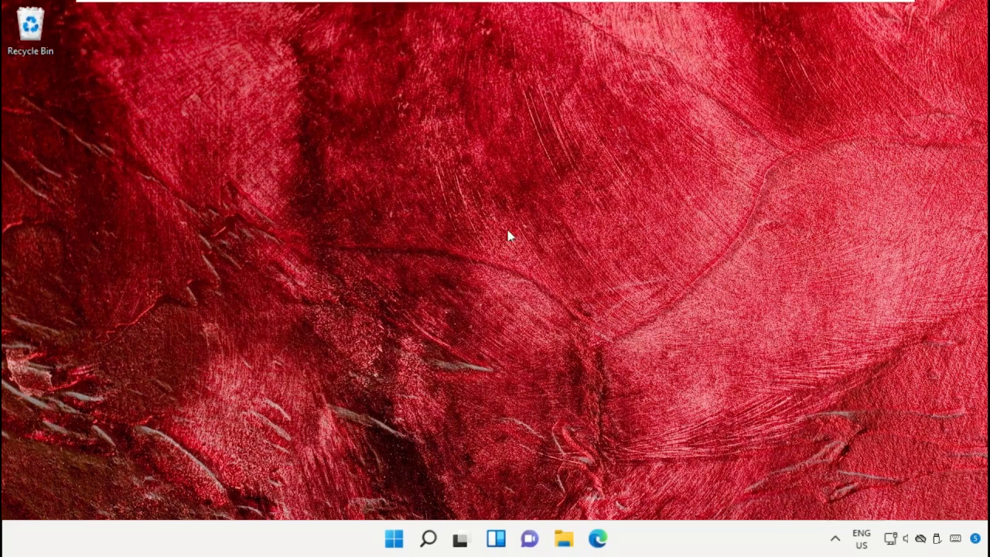
# Step: Search Windows for Disk Cleanup, launch it, and select the C: drive for cleaning
pyautogui.click(427, 539)
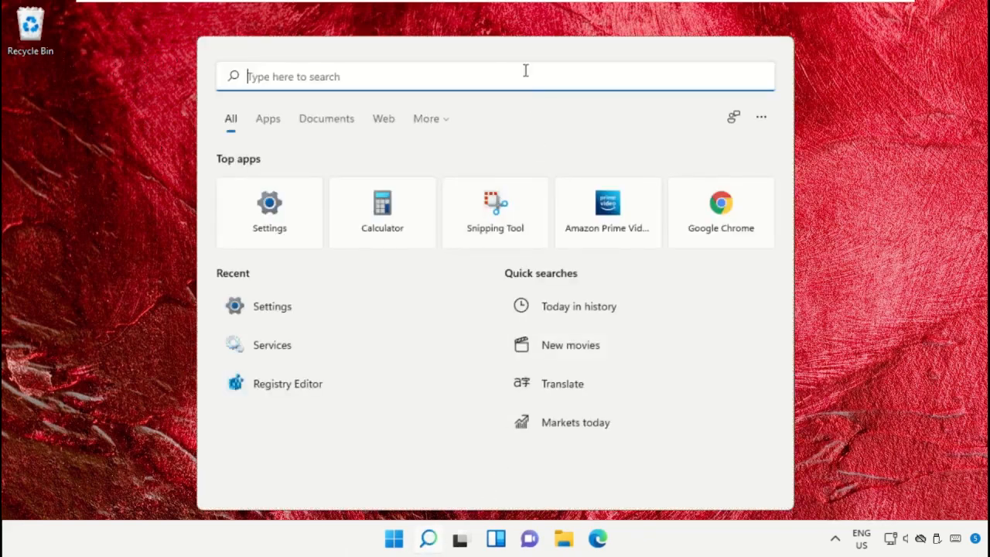
pyautogui.write('Disk Cleanup')
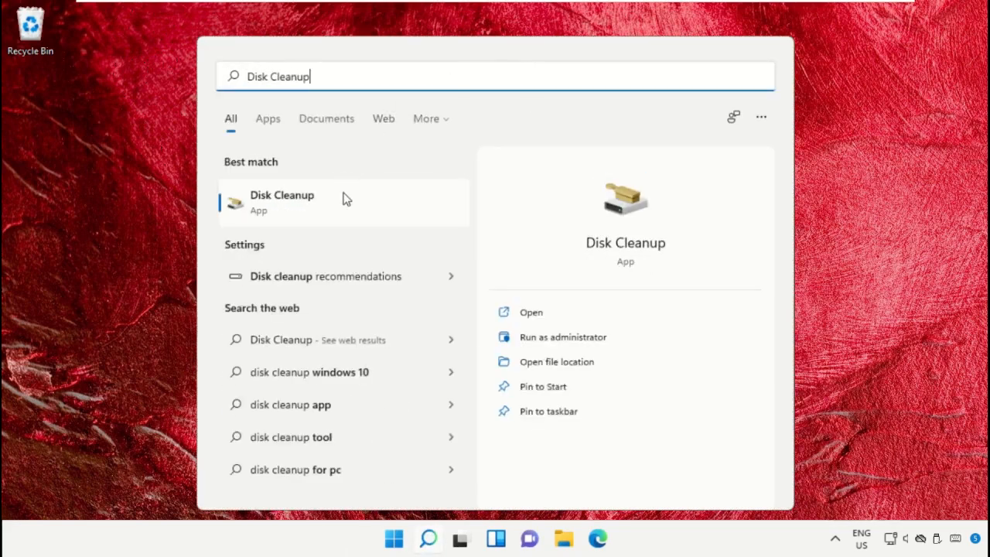
pyautogui.click(346, 199)
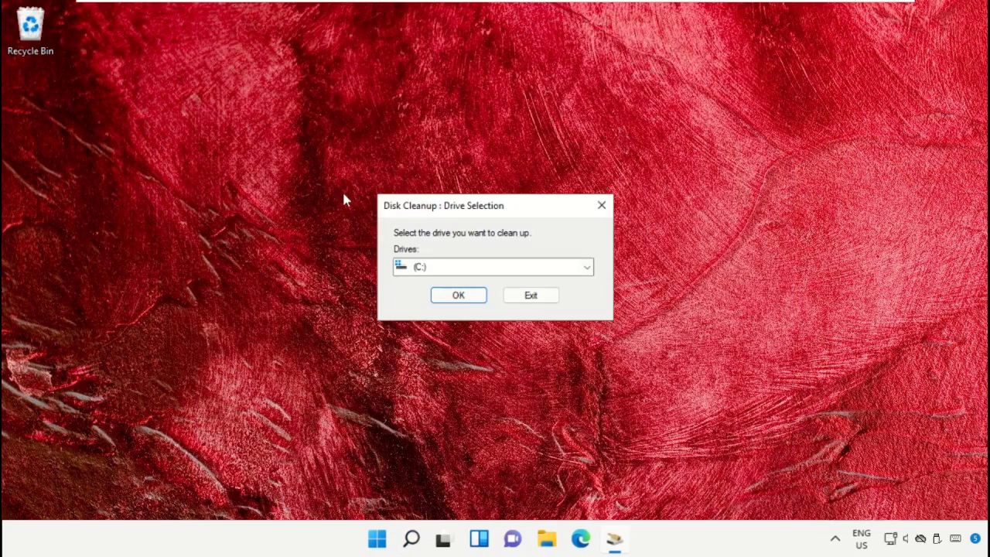
pyautogui.click(469, 268)
pyautogui.click(472, 288)
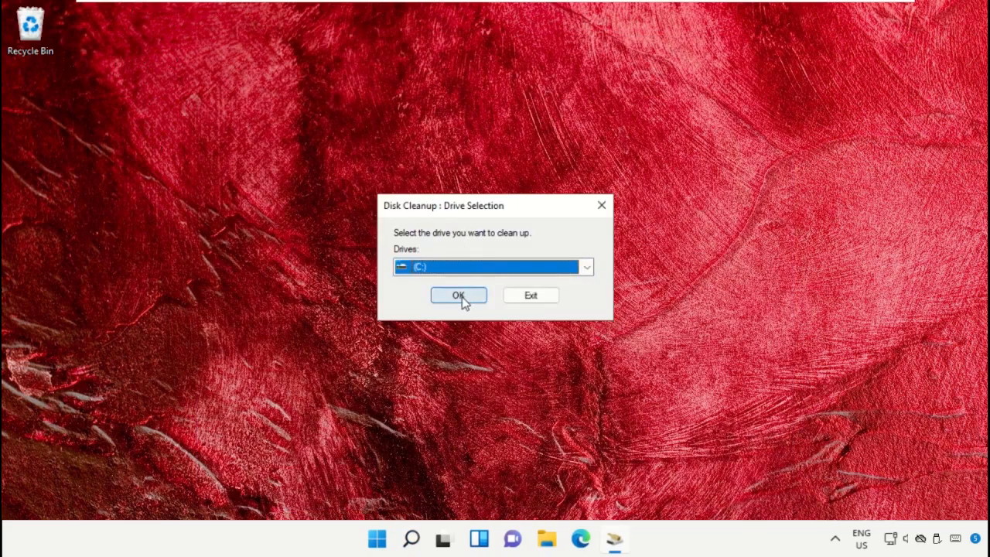
pyautogui.click(462, 297)
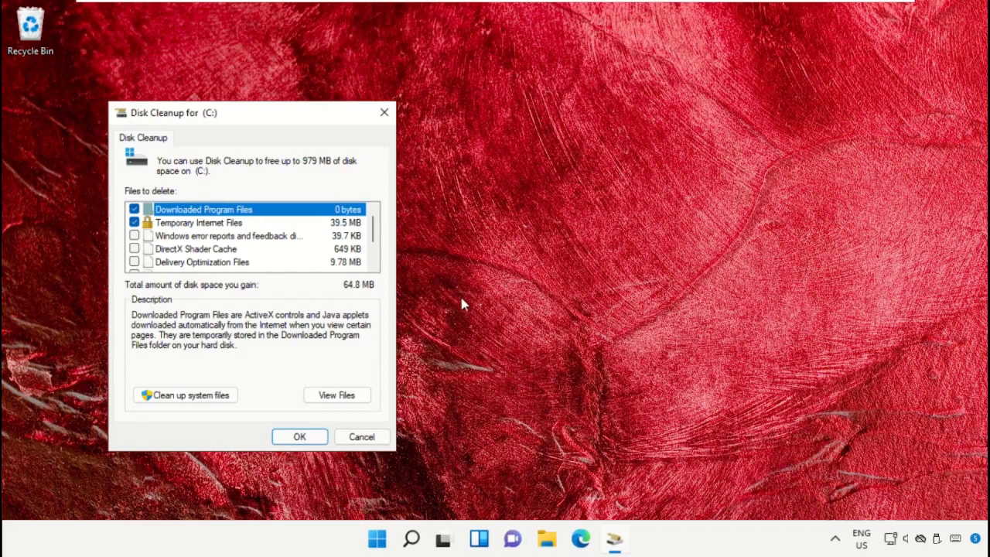
# Step: Include system files in the C: drive cleanup, and delete the preselected file categories, confirming the deletion
pyautogui.click(209, 401)
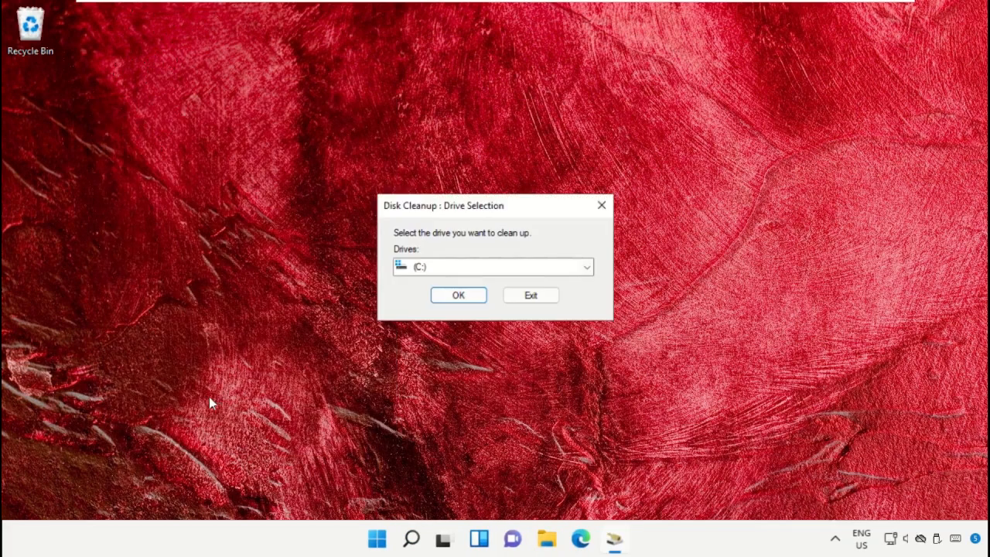
pyautogui.click(454, 300)
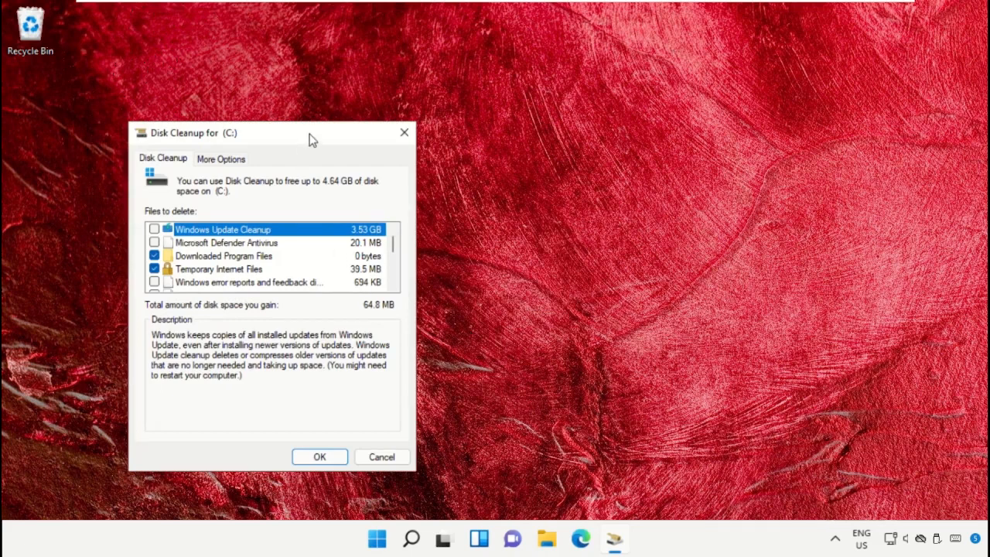
pyautogui.moveTo(312, 137); pyautogui.dragTo(506, 85)
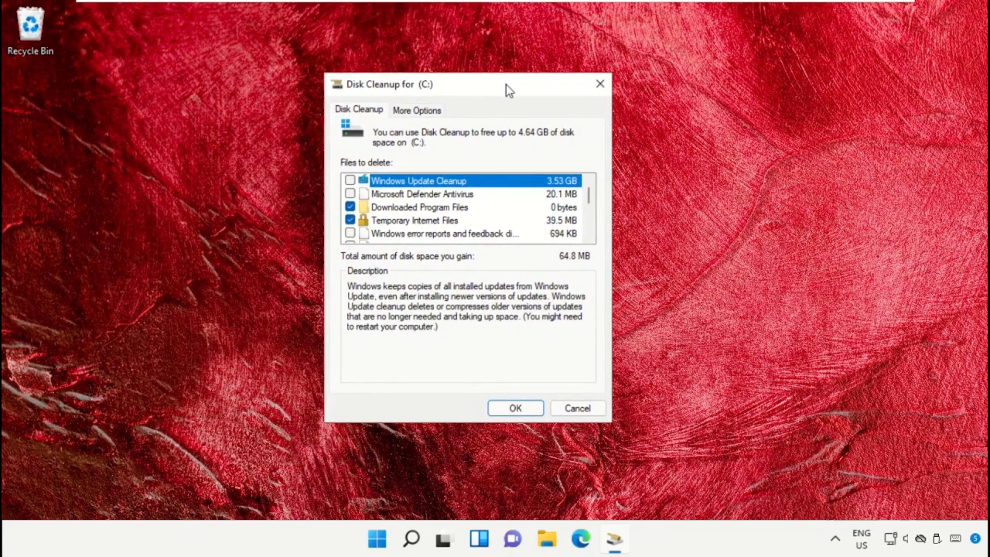
pyautogui.click(508, 410)
pyautogui.click(526, 279)
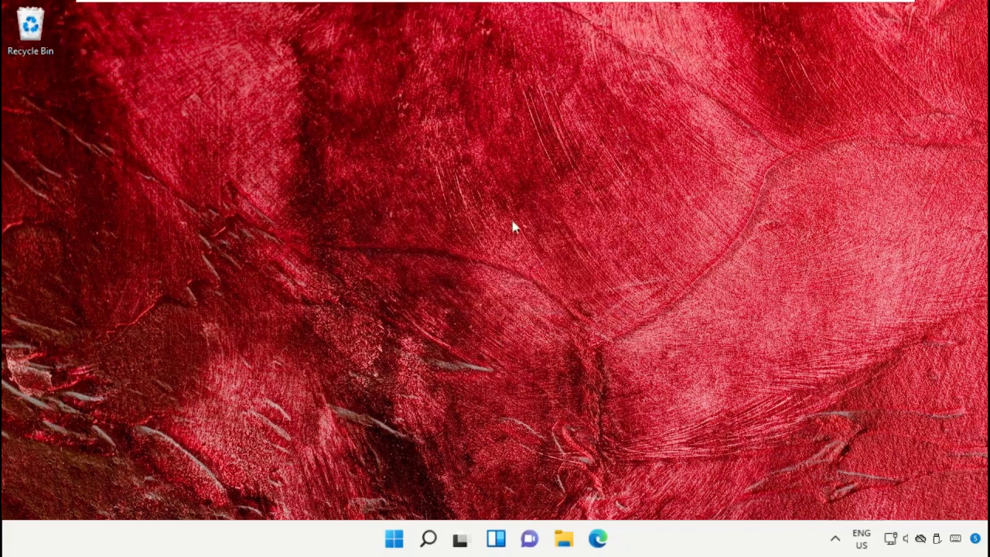
# Step: Search Windows for Cmd and run Command Prompt as administrator, allowing it to make changes
pyautogui.click(428, 539)
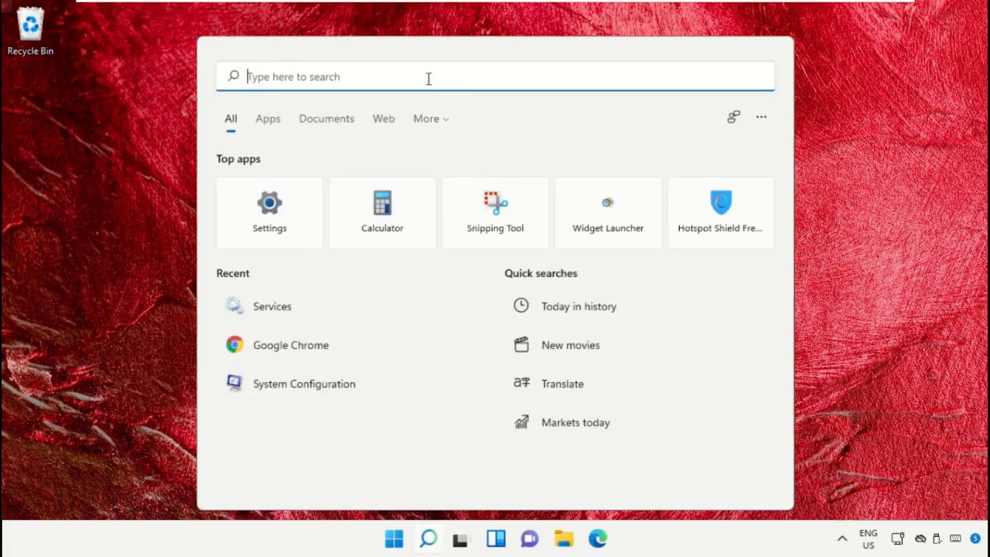
pyautogui.write('Cmd')
pyautogui.rightClick(293, 196)
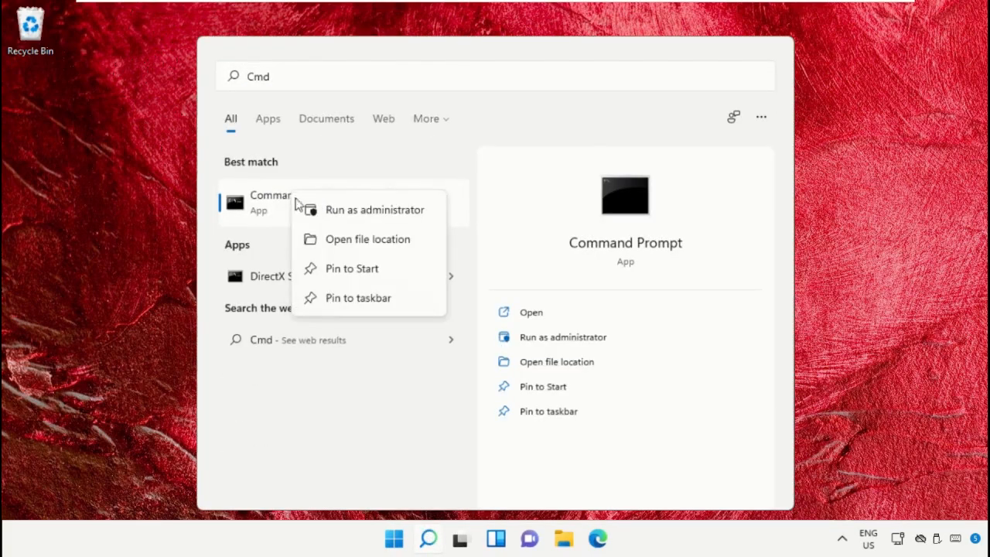
pyautogui.click(373, 219)
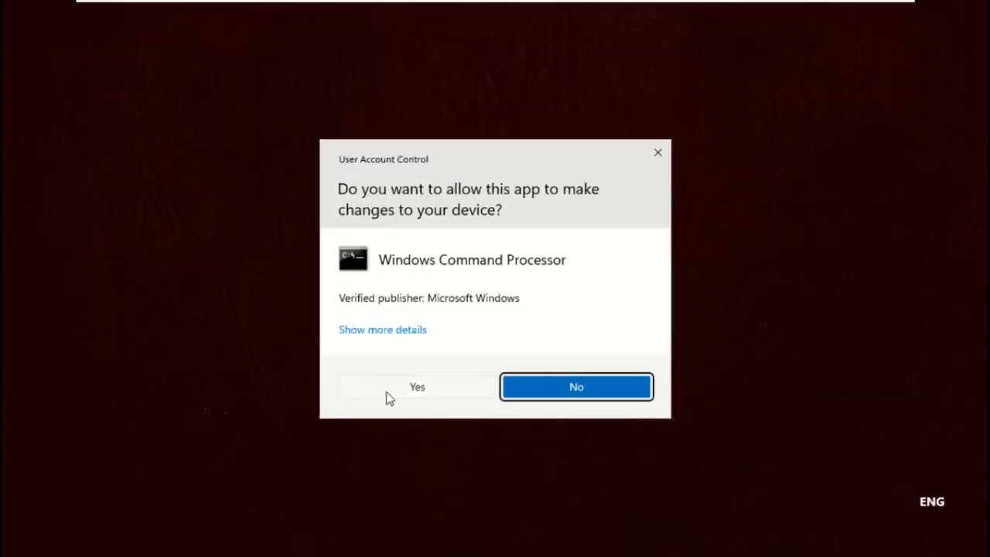
pyautogui.click(386, 393)
pyautogui.moveTo(543, 86); pyautogui.dragTo(604, 66)
# Step: Run sfc /scannow to check and repair the system files, and close Command Prompt once the scan completes
pyautogui.write('sfc /scannow')
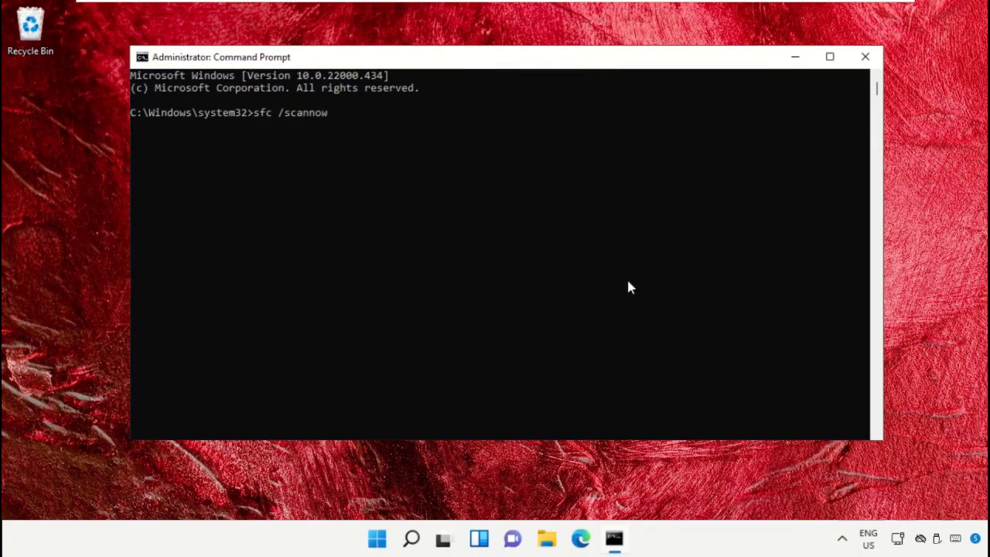
pyautogui.press('Return')
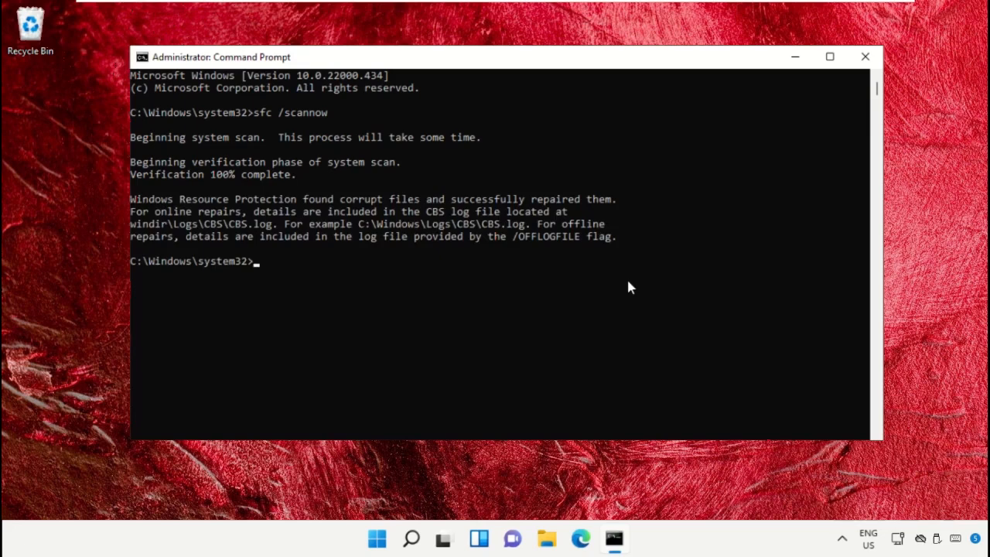
pyautogui.click(865, 57)
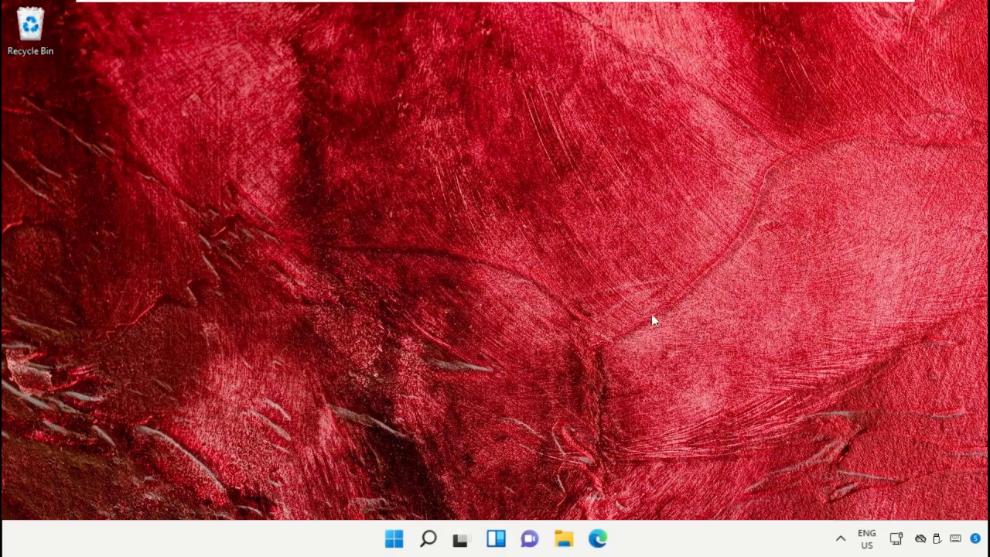
# Step: Open Start to reach the computer's power options
pyautogui.click(395, 540)
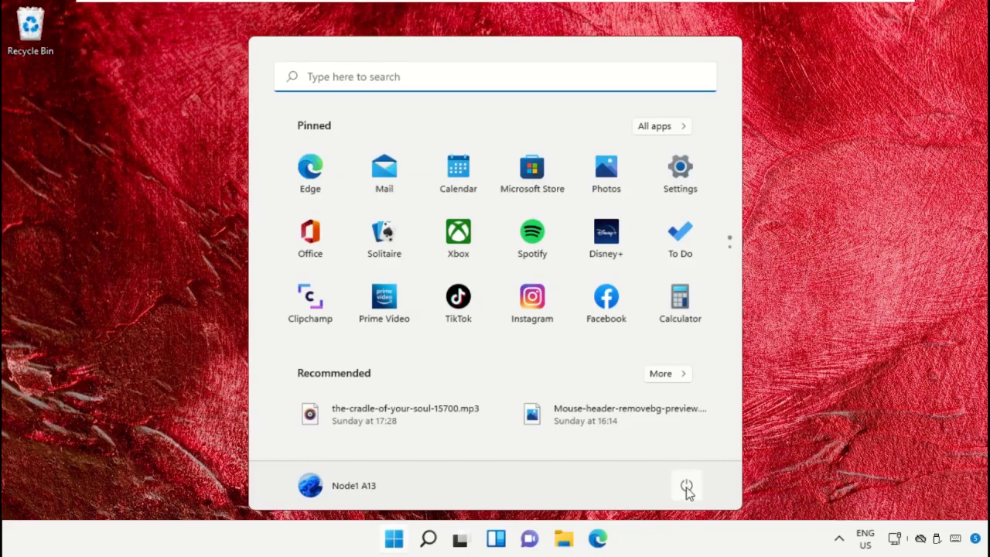